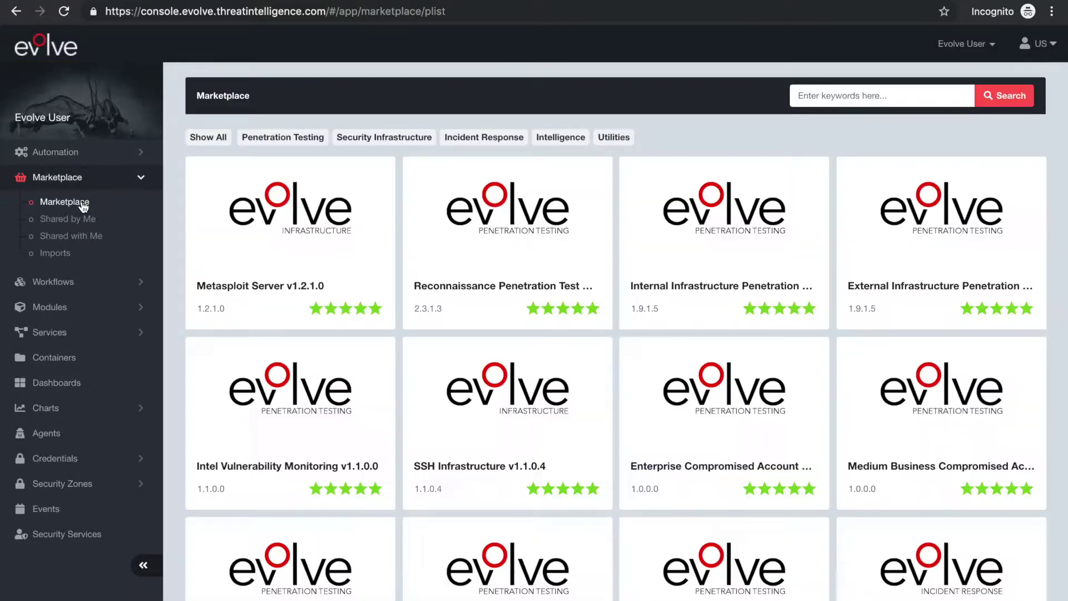
Import the Internal Infrastructure Penetration Test Workflow v1.9.1.5 from the marketplace's Penetration Testing category under its default name
click(291, 139)
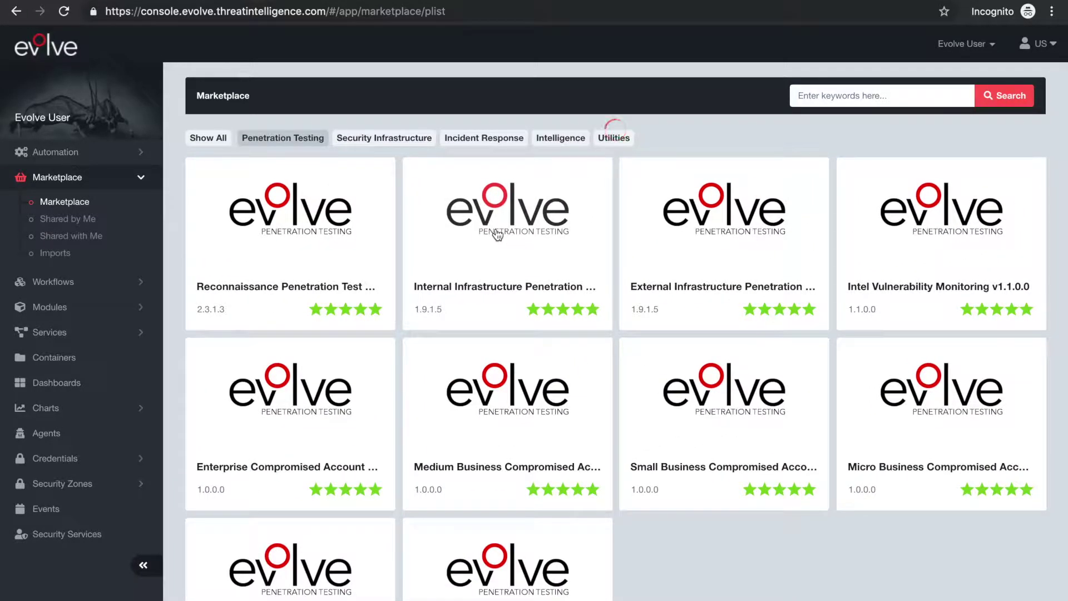
click(498, 234)
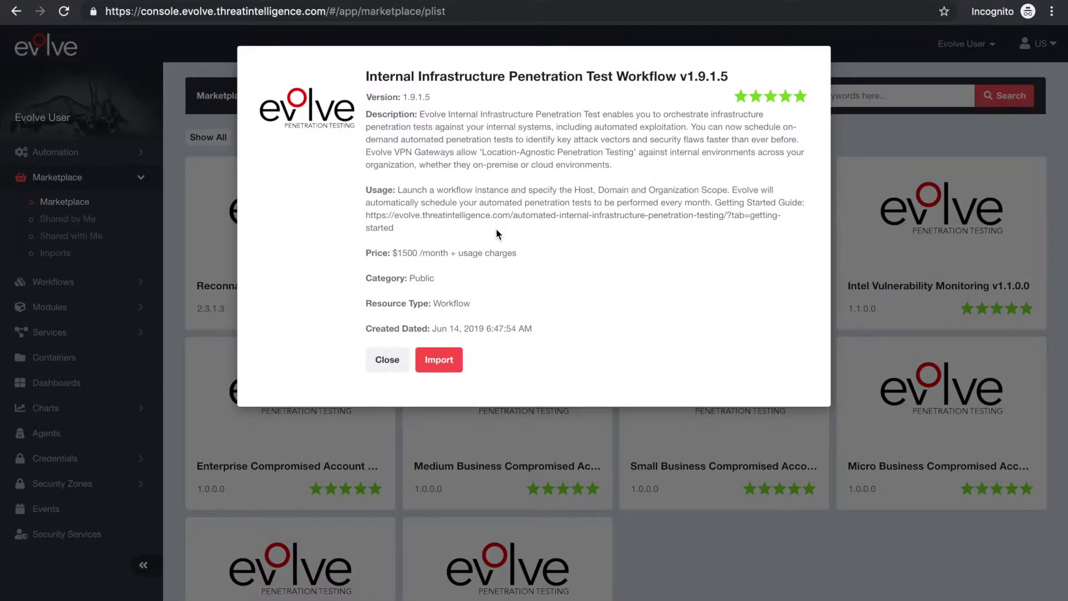
click(439, 359)
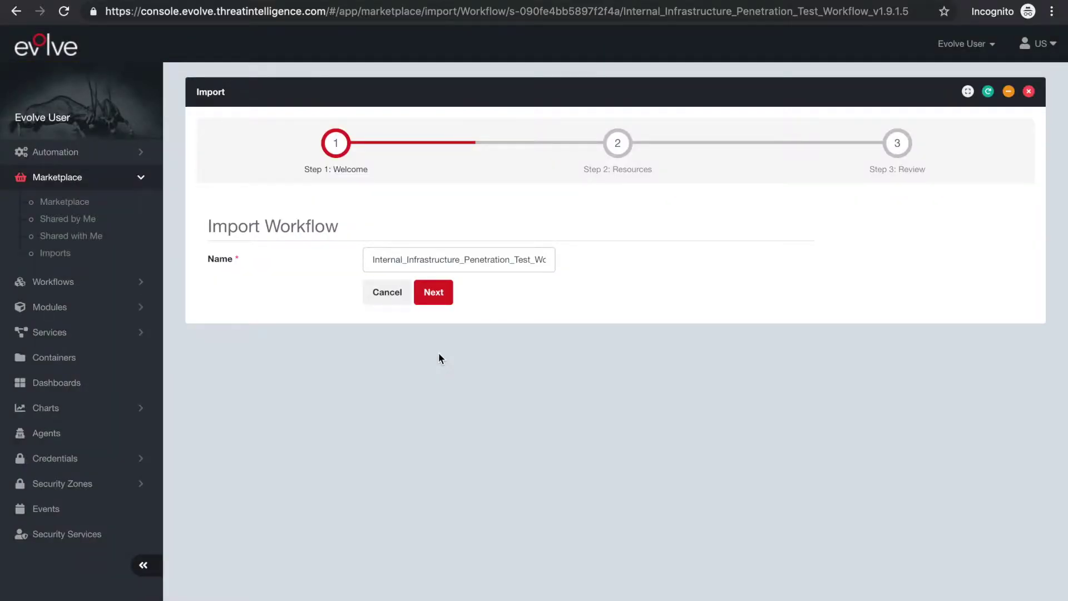
click(443, 294)
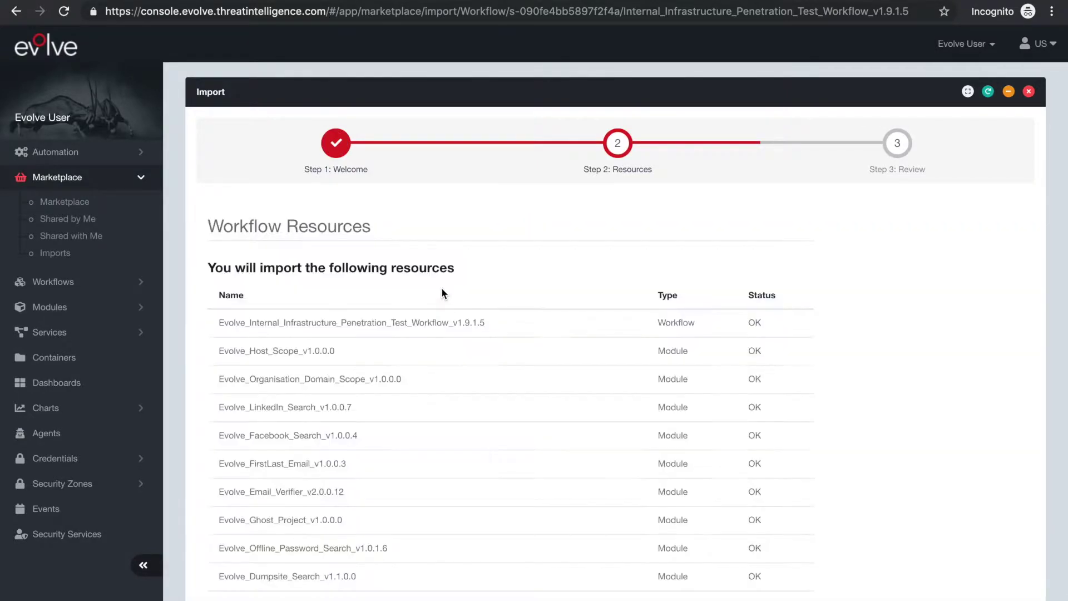
scroll(442, 289, down, 8)
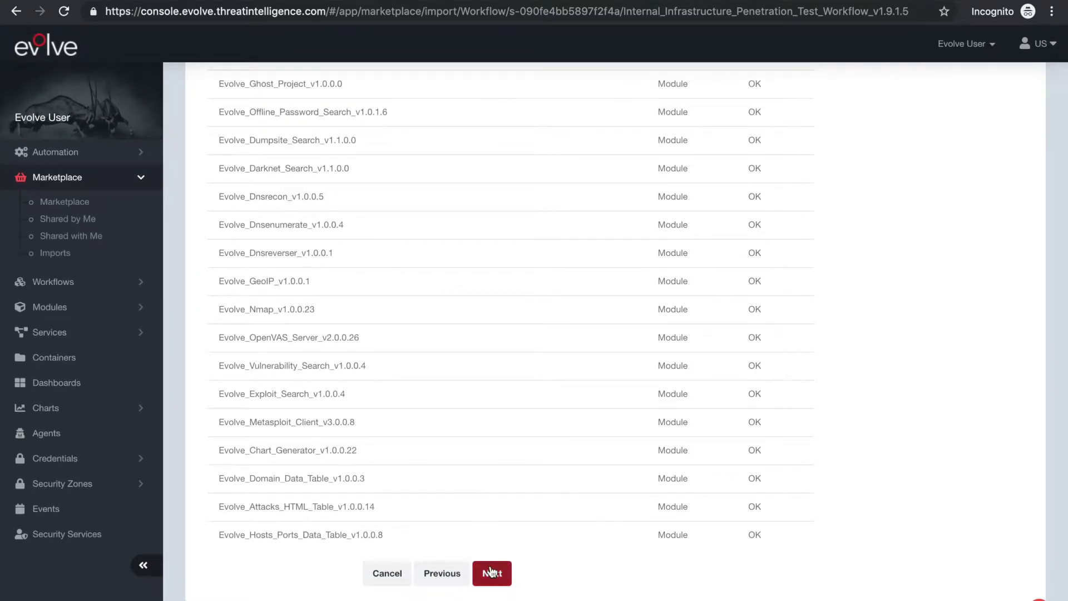
click(491, 571)
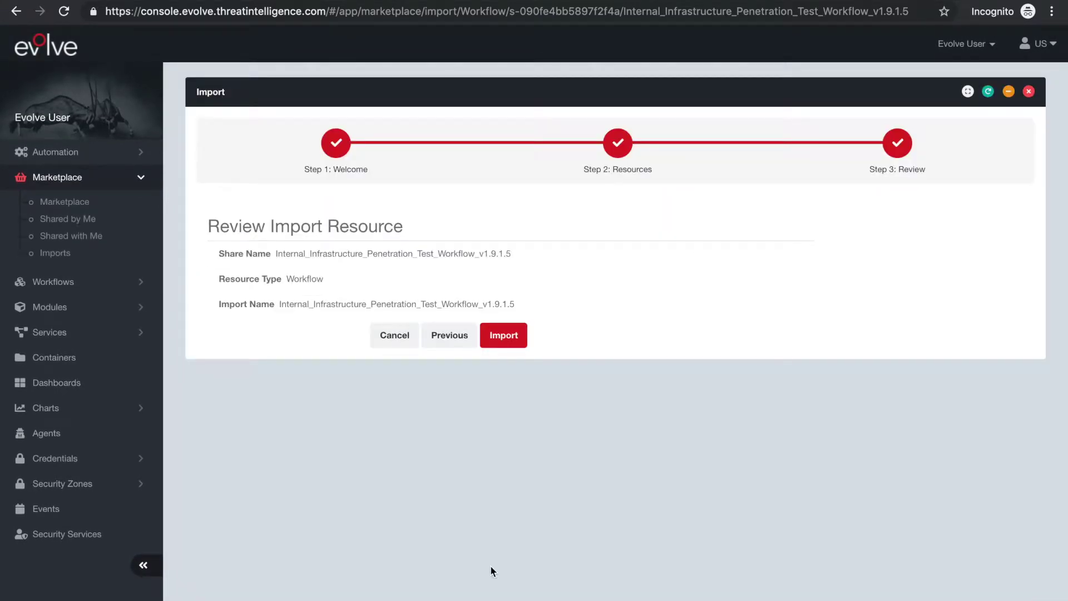
click(511, 338)
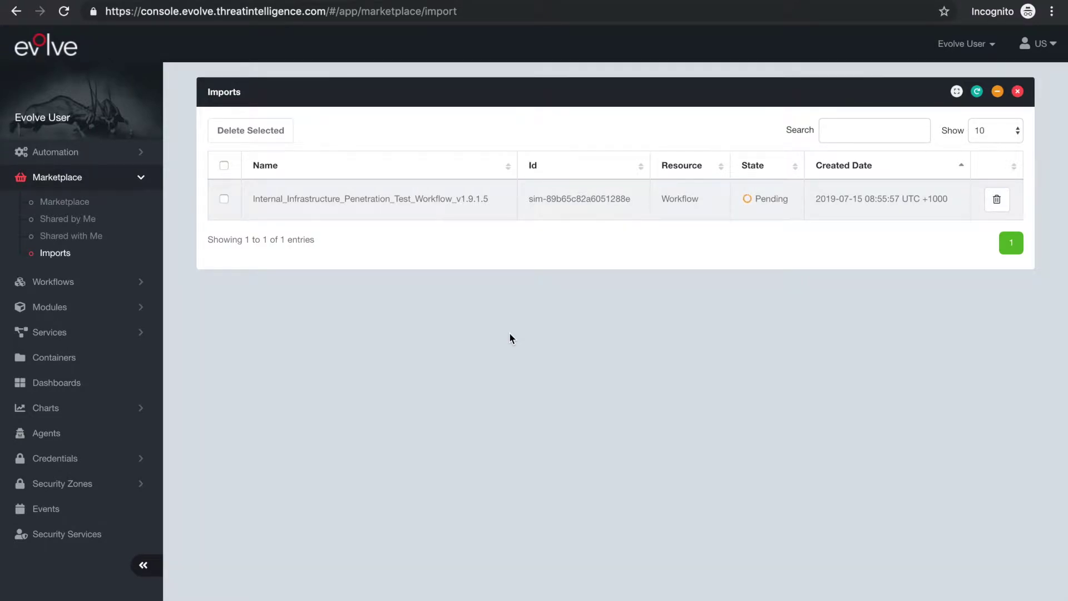
Create a credential certificate of type VPN Certificate named VPN_Certificate and show its details
click(112, 465)
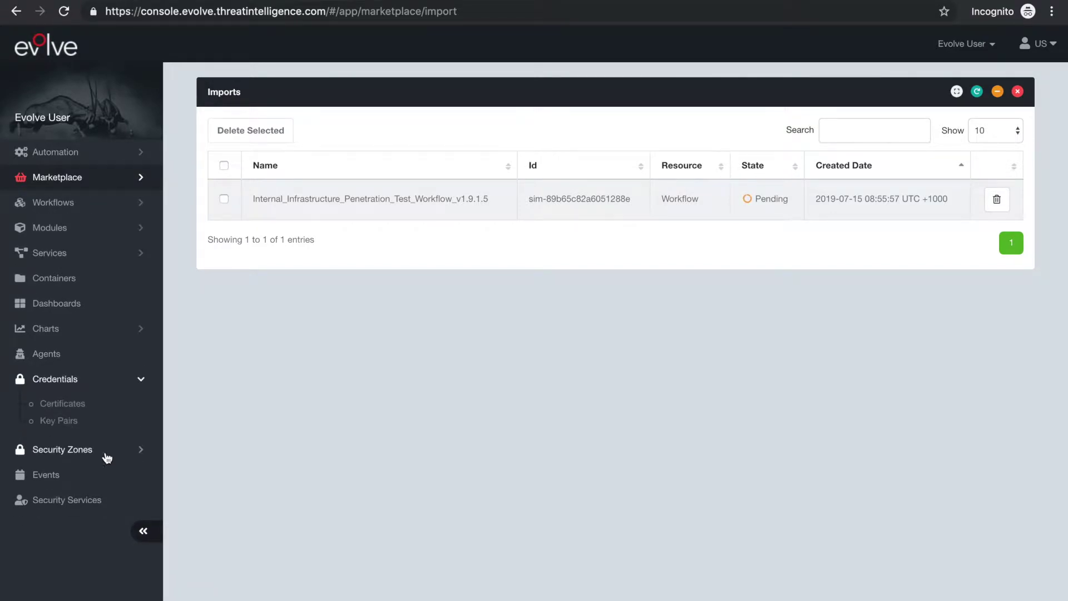
click(69, 409)
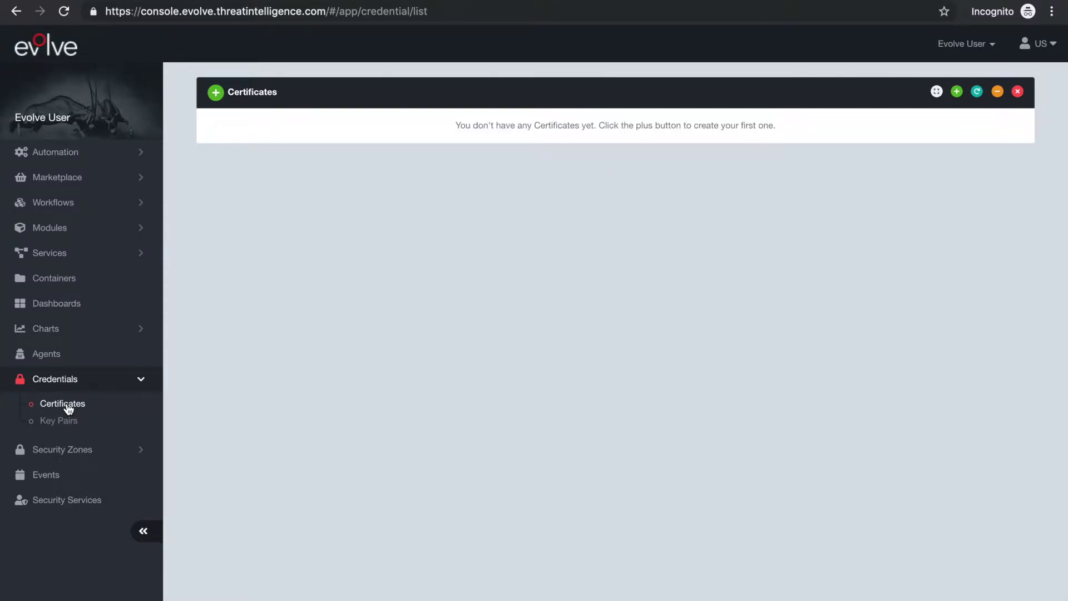
click(217, 95)
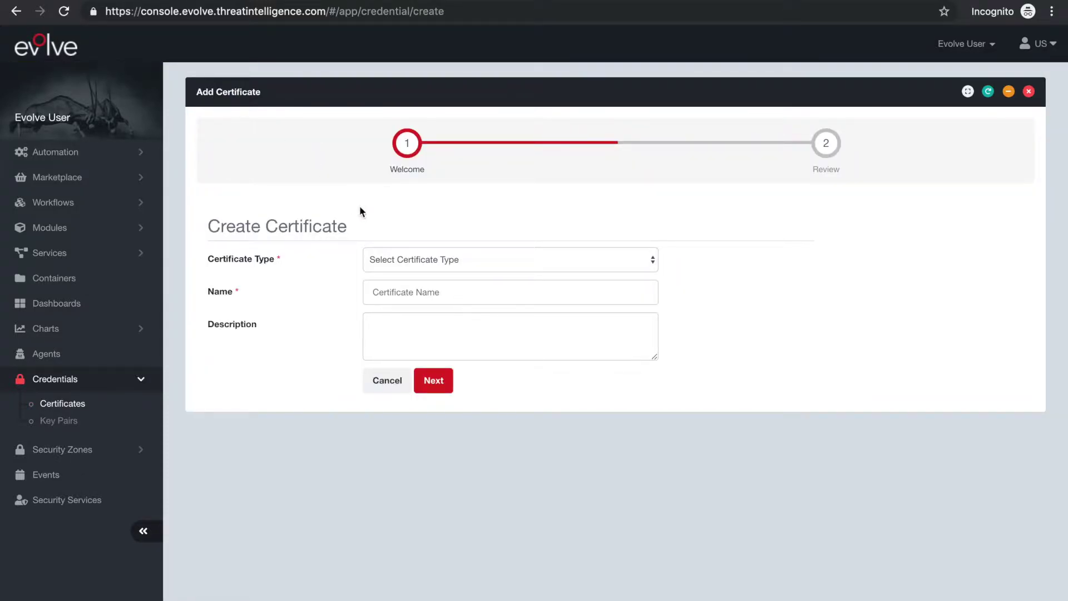
click(411, 257)
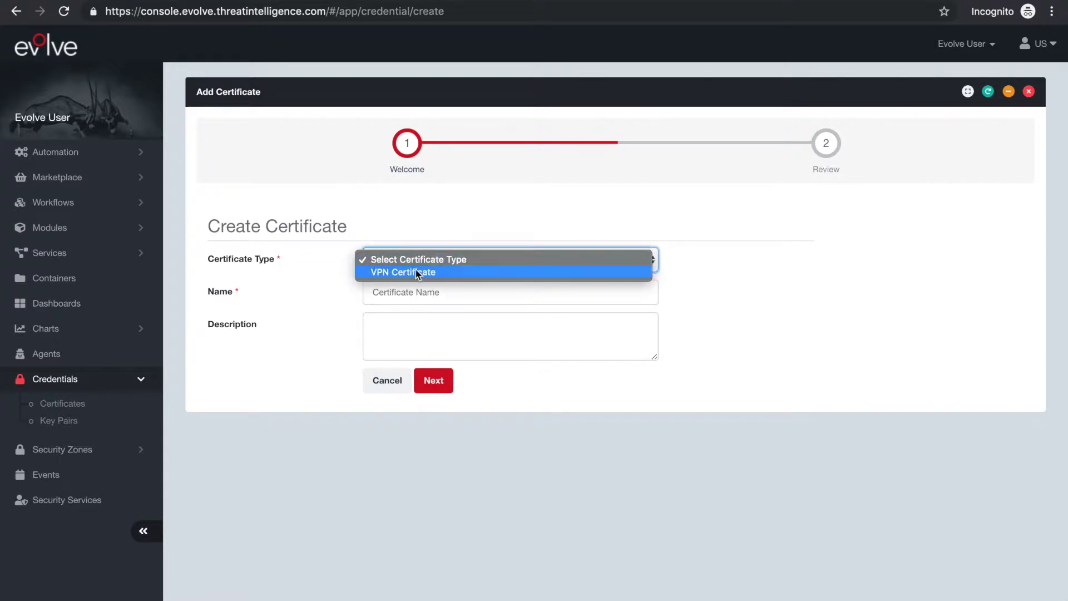
click(417, 272)
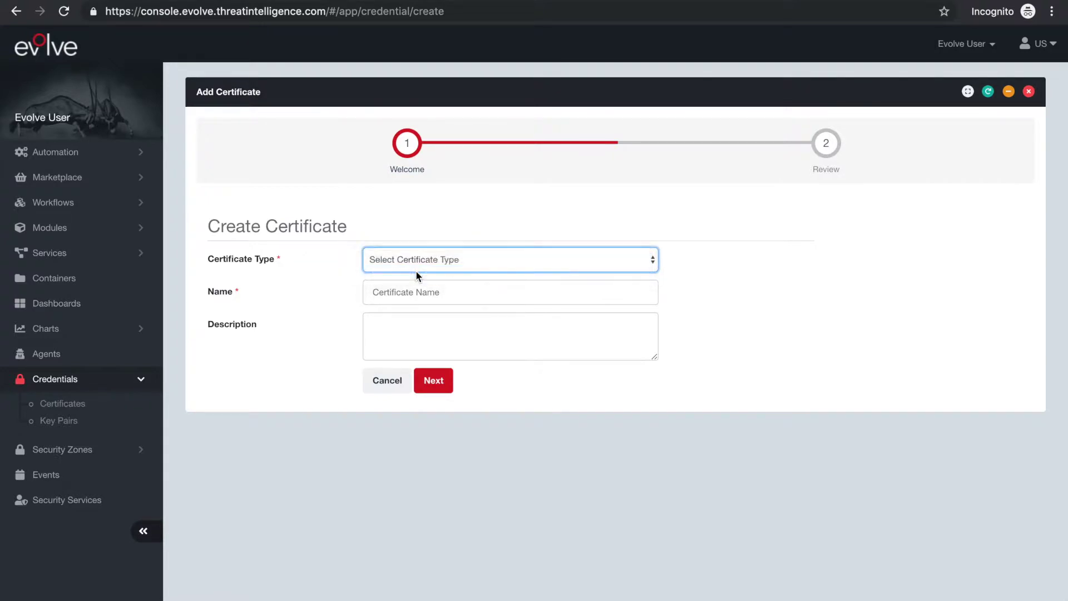
click(439, 300)
text(VPN_Certificate)
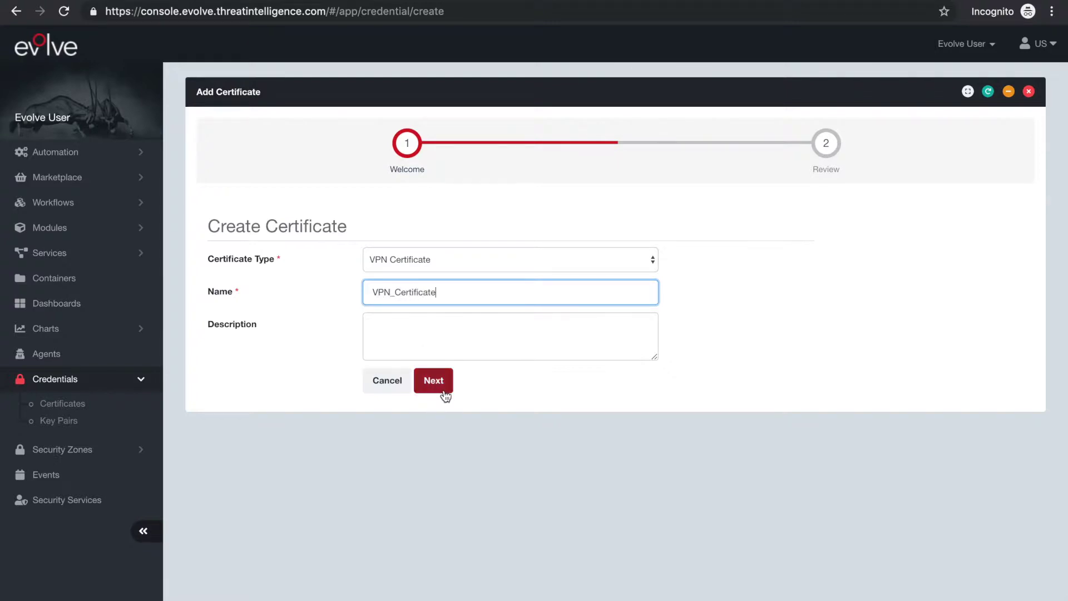
click(445, 395)
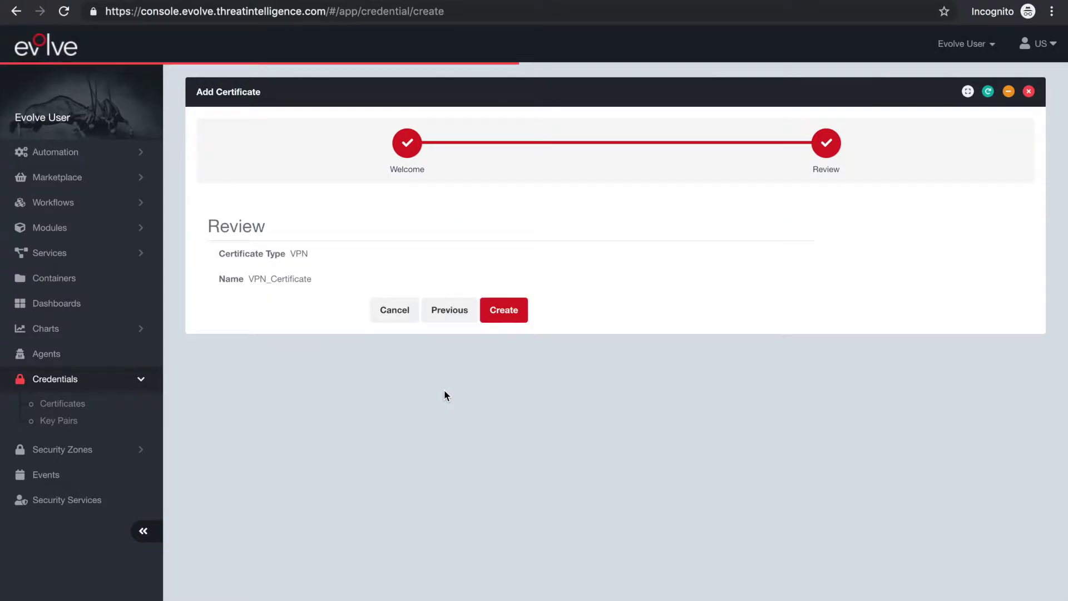
click(517, 310)
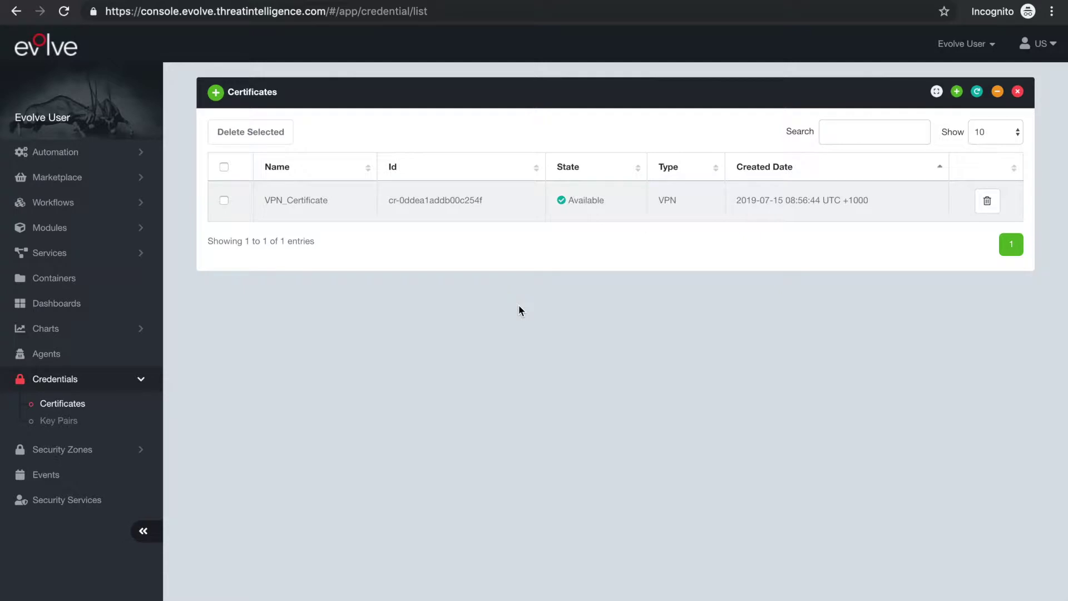
click(524, 204)
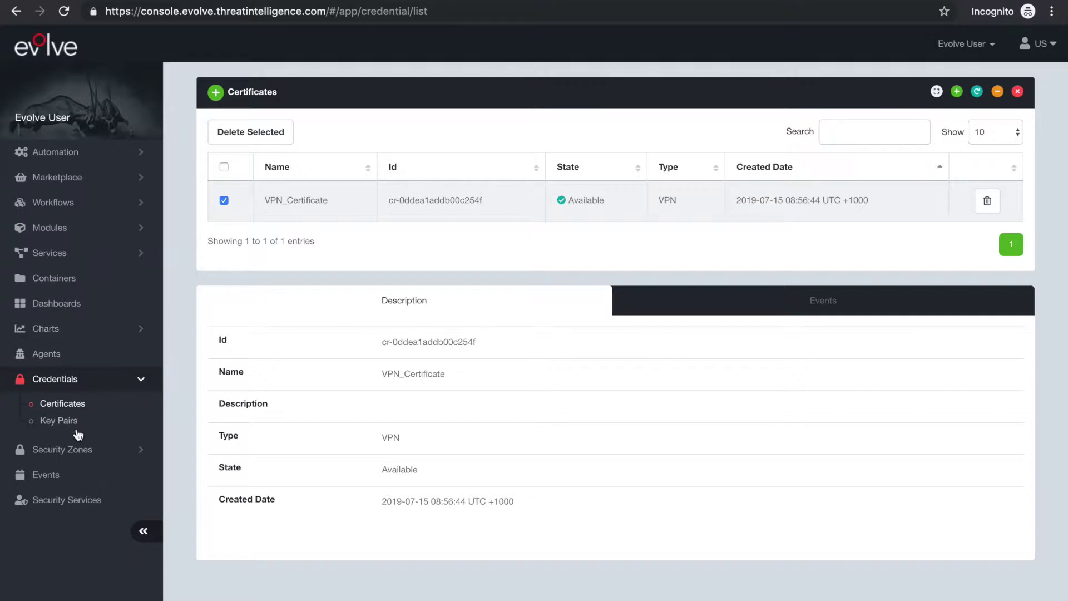
Start a new security zone gateway of type VPN with the name VPN_Gateway
click(67, 454)
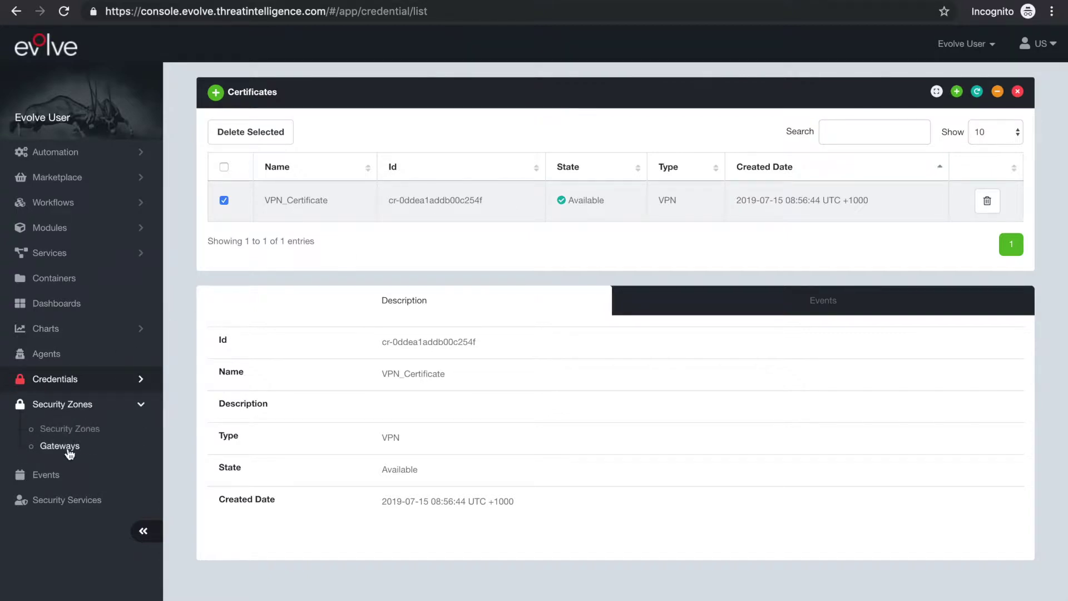
click(69, 448)
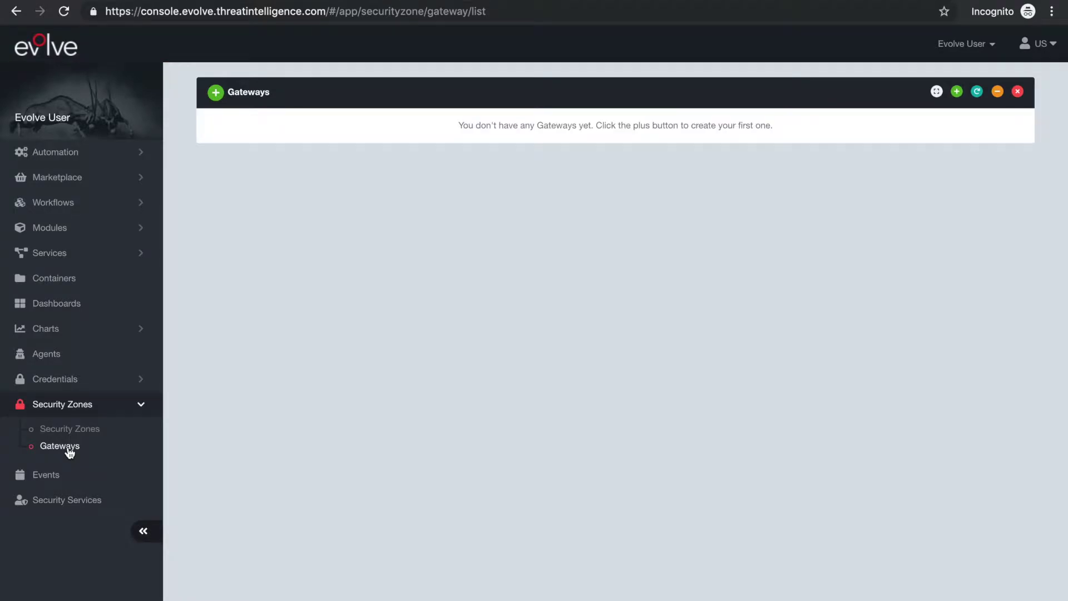
click(217, 93)
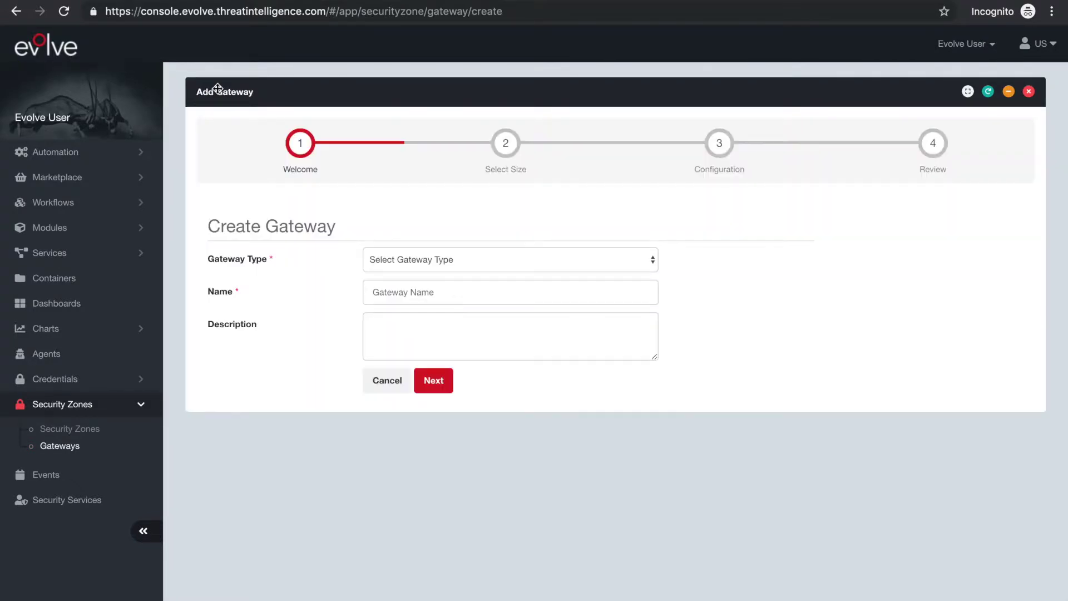
click(432, 257)
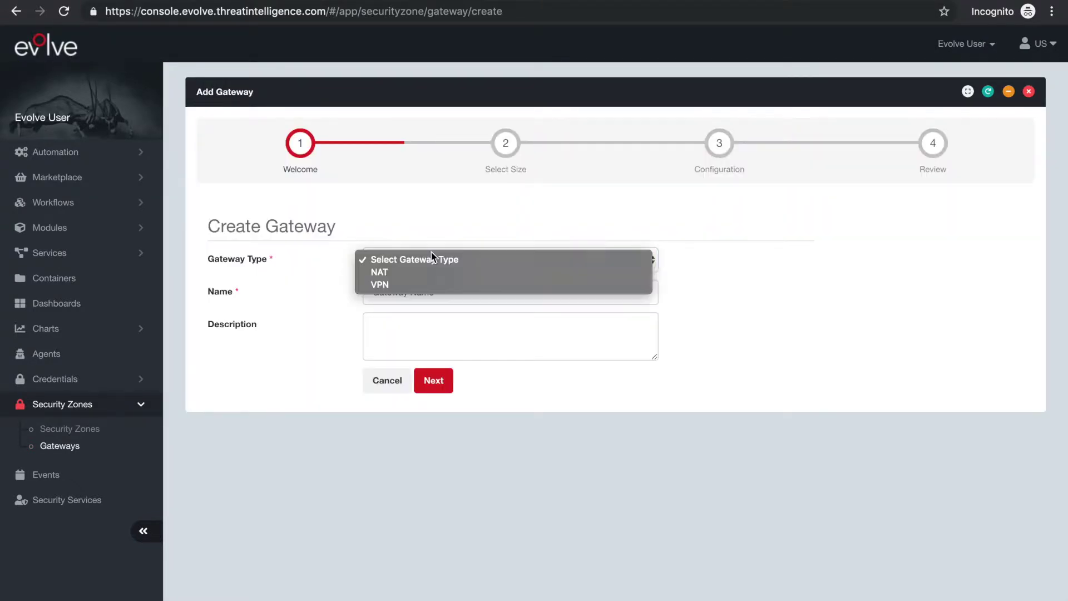
click(436, 285)
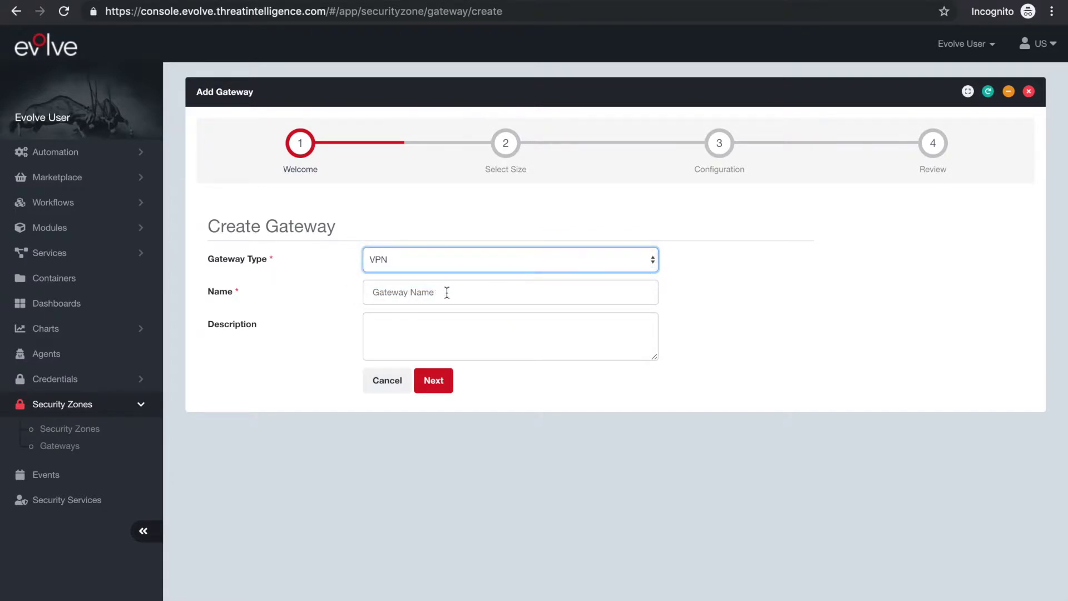
click(447, 292)
text(VPN_)
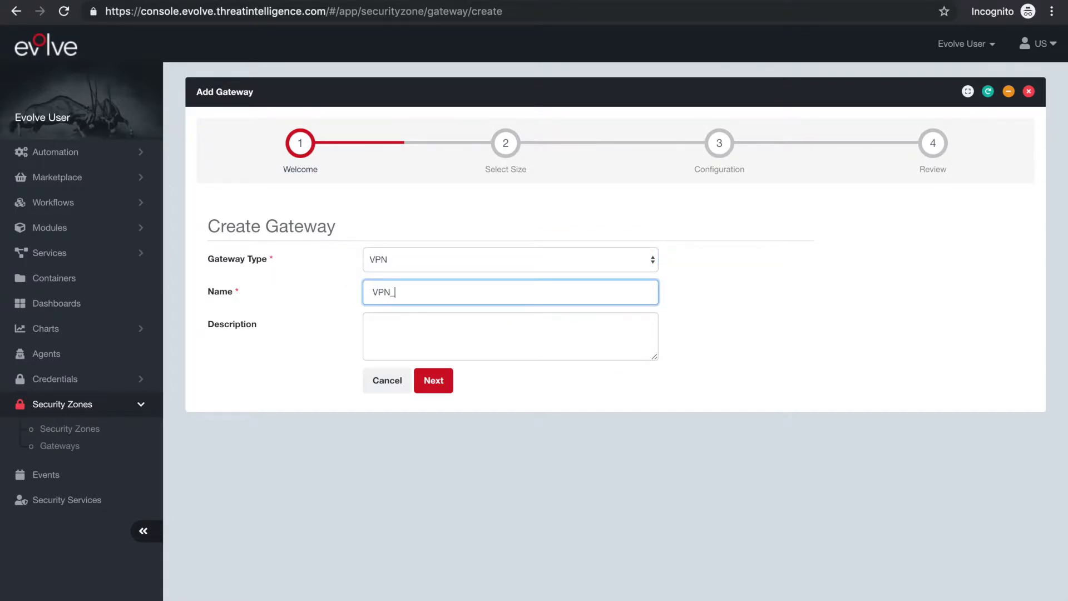
text(Gateway)
click(432, 381)
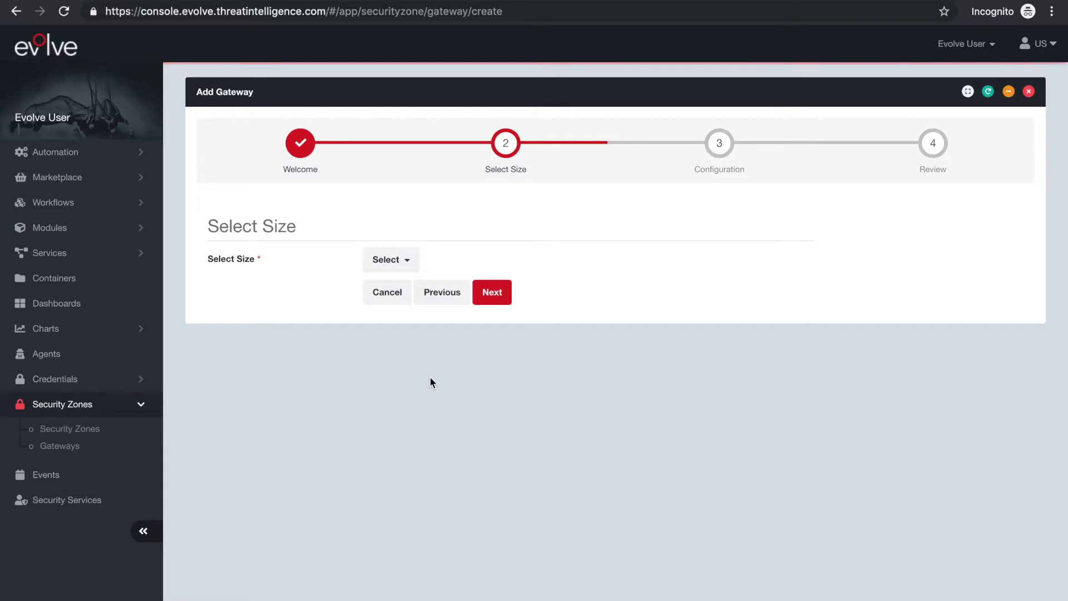
Choose the Micro size (1 CPU, 1 GB RAM) for the gateway and continue to its configuration
click(403, 258)
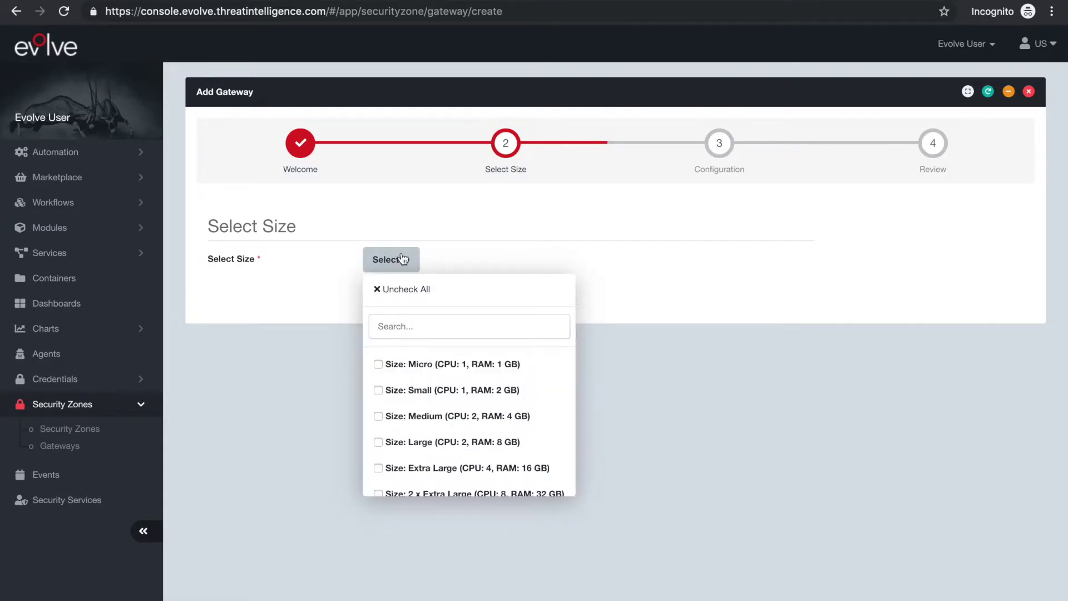
click(441, 369)
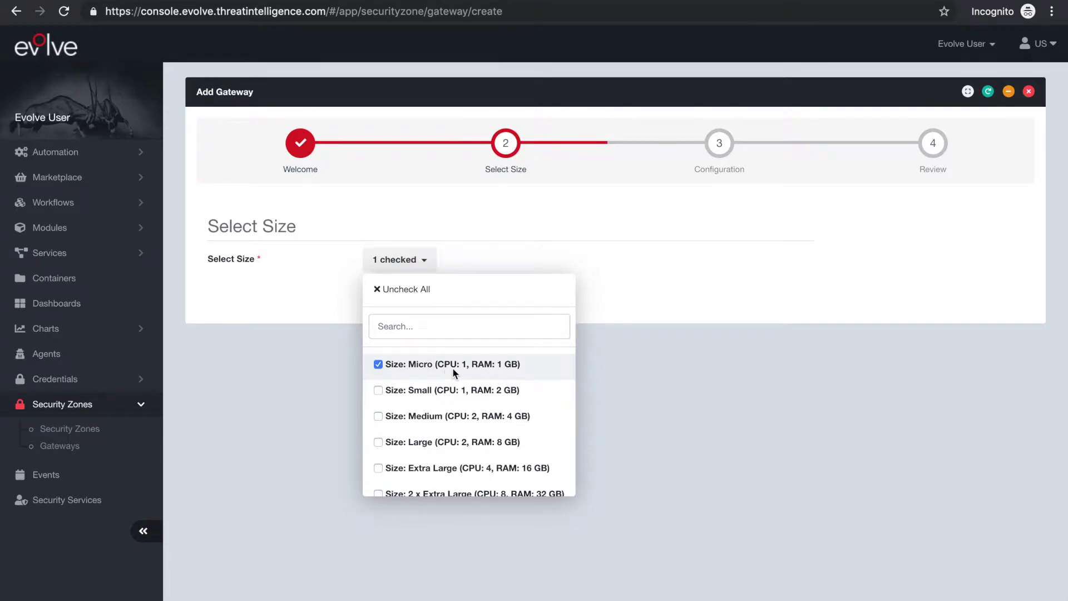
click(604, 374)
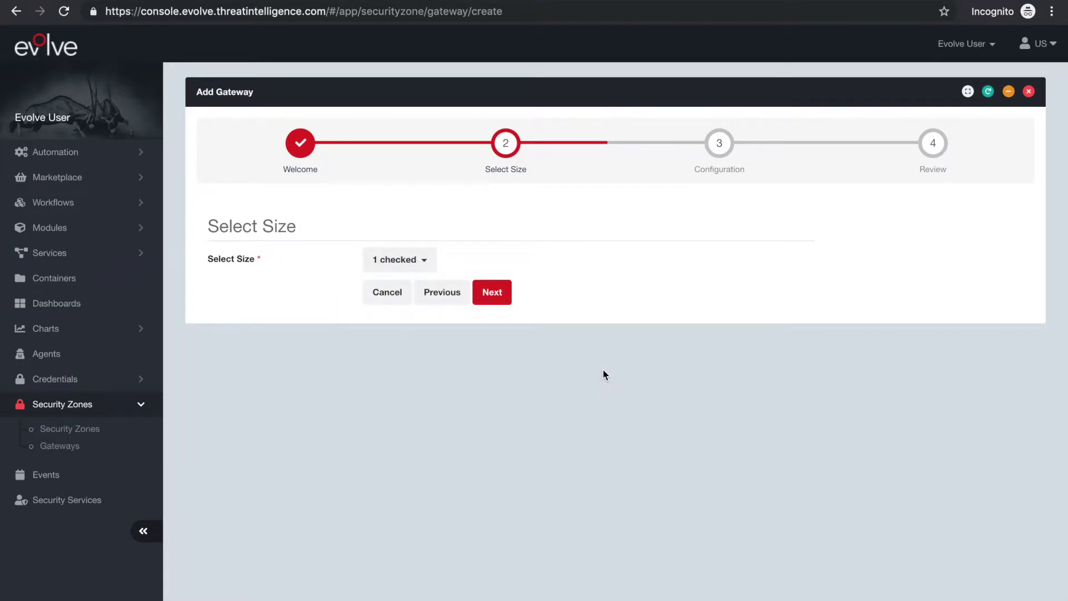
click(493, 300)
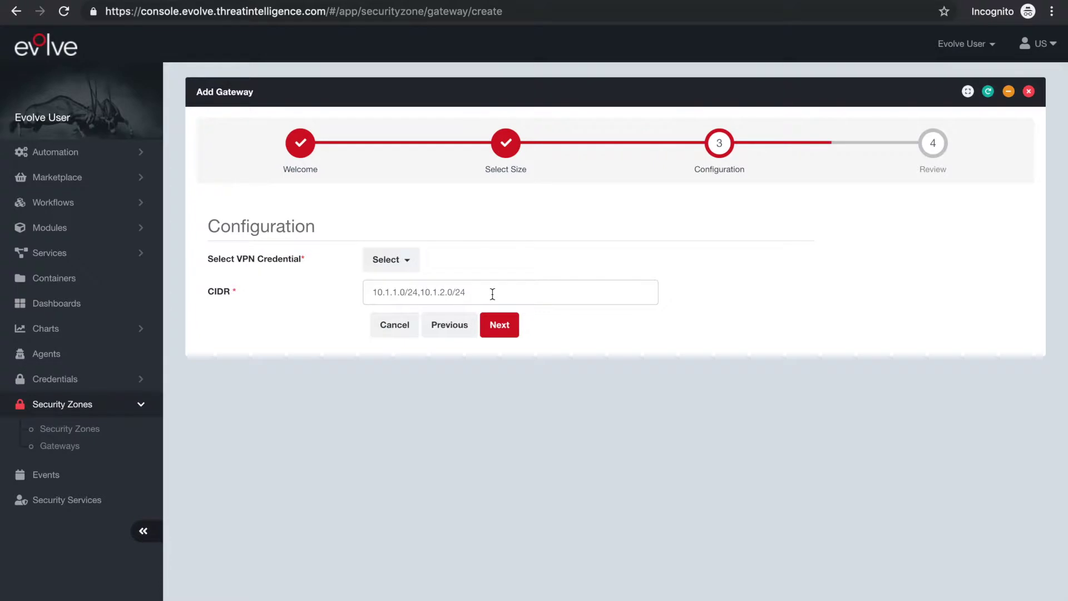
Assign VPN_Certificate as the gateway's VPN credential, set the CIDR to 10.0.6.0/24, and create the gateway
click(404, 263)
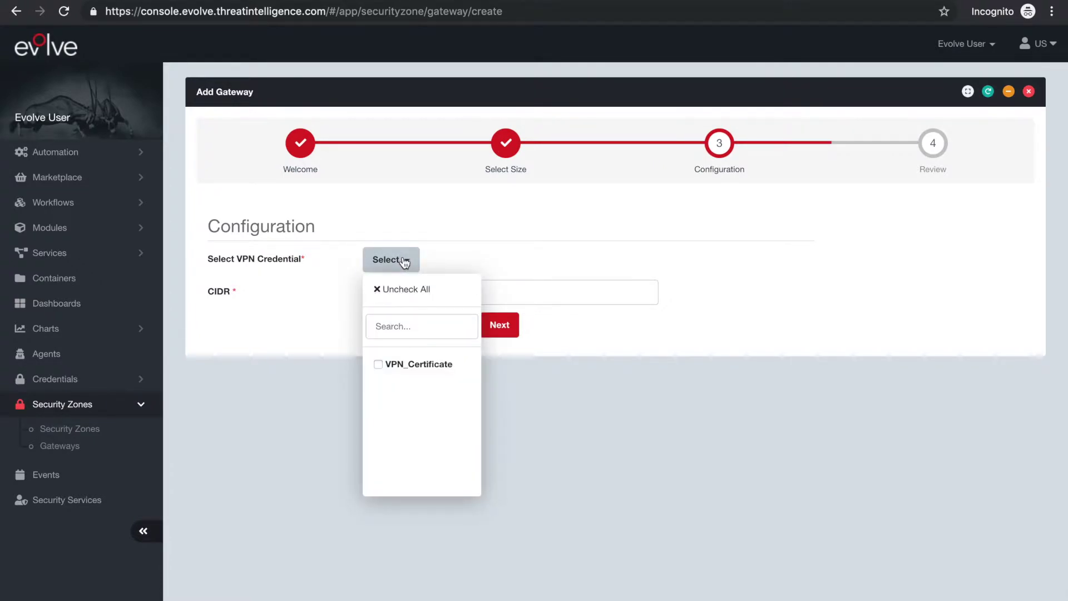
click(449, 372)
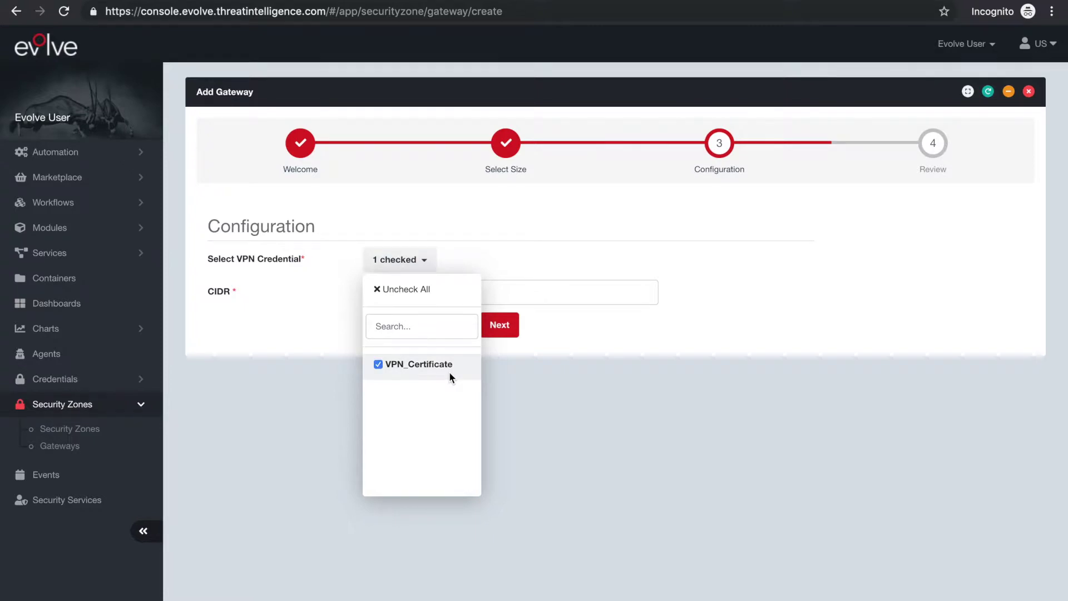
click(509, 297)
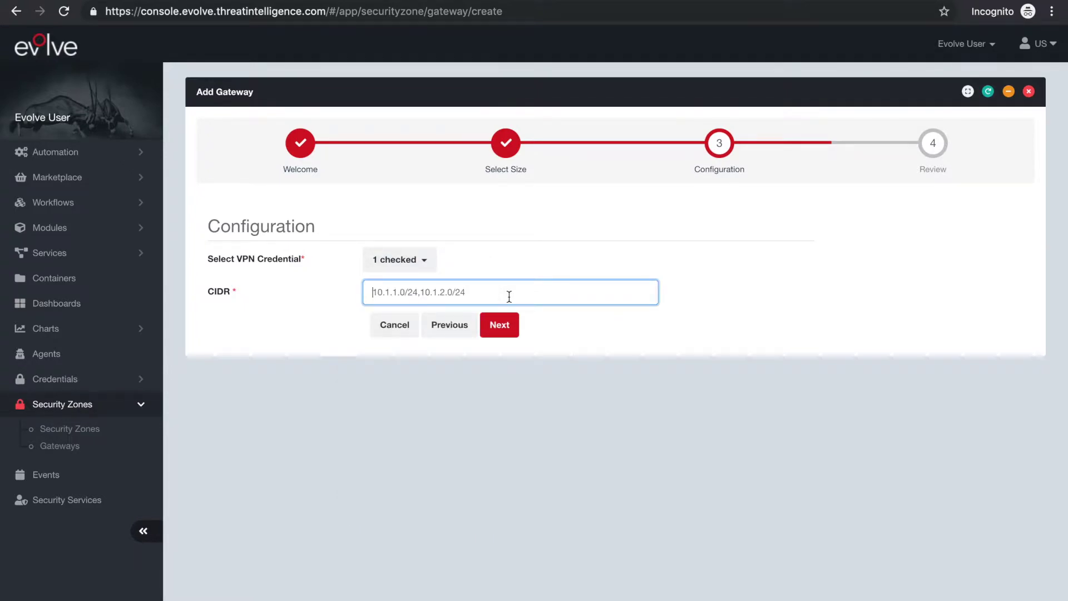
text(10.0.6.0/24)
click(499, 326)
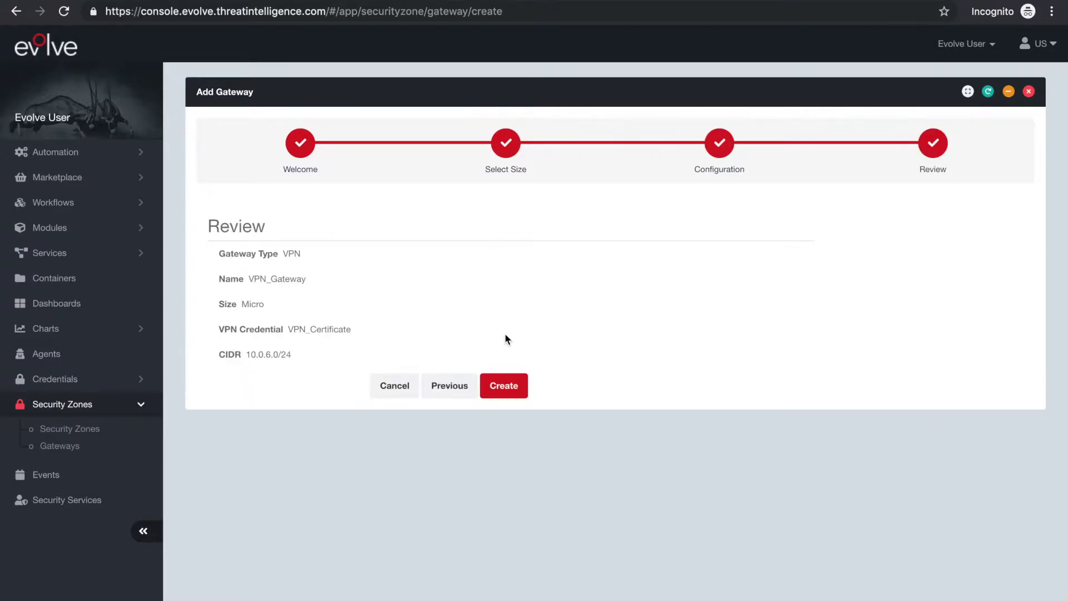
click(509, 393)
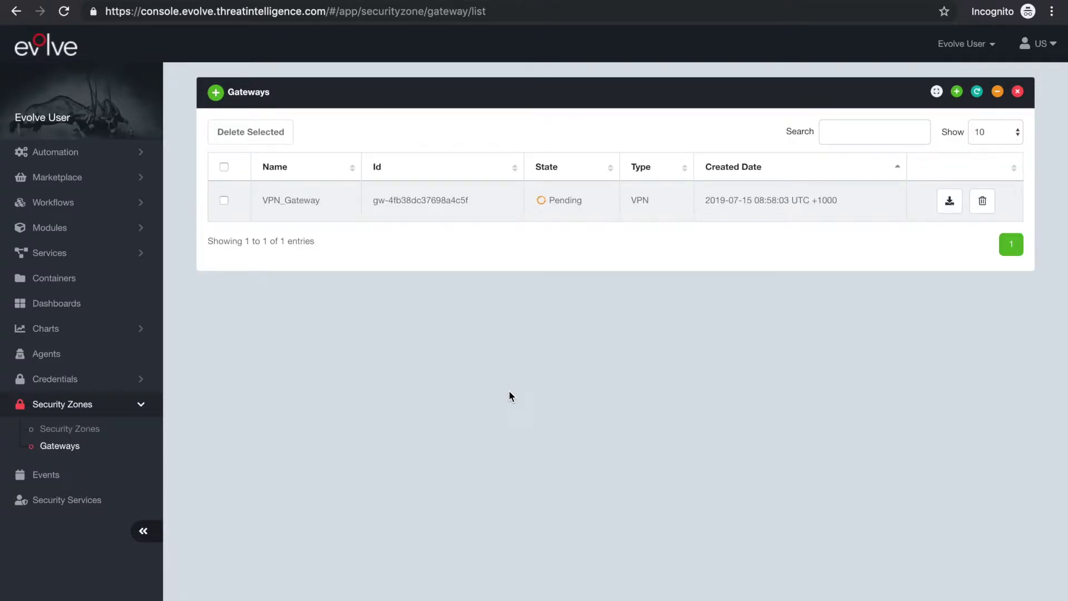
Examine the configuration details of the VPN_Gateway entry
click(511, 210)
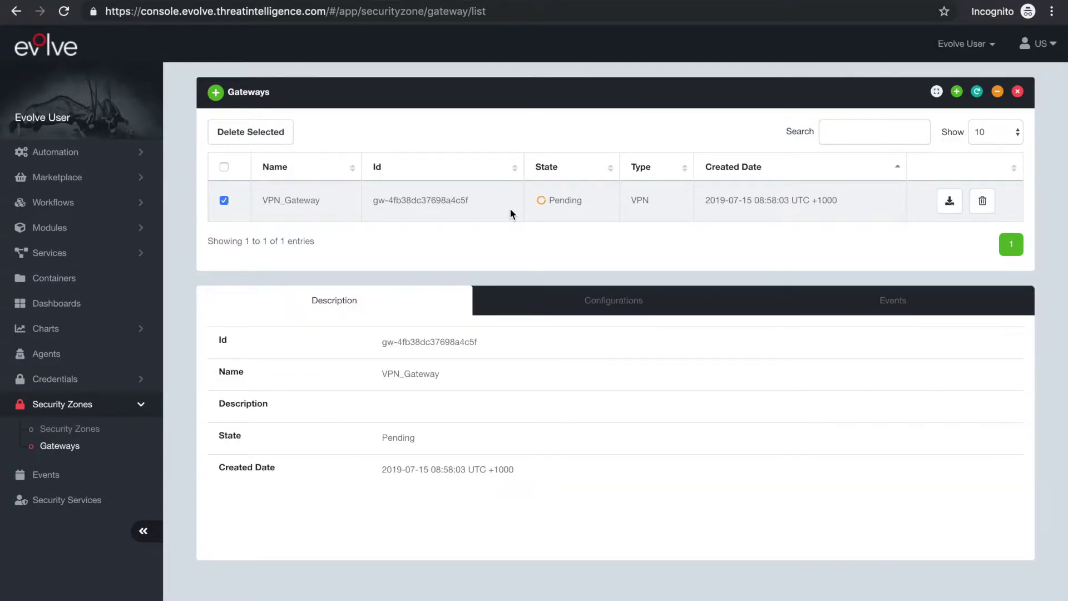
click(547, 310)
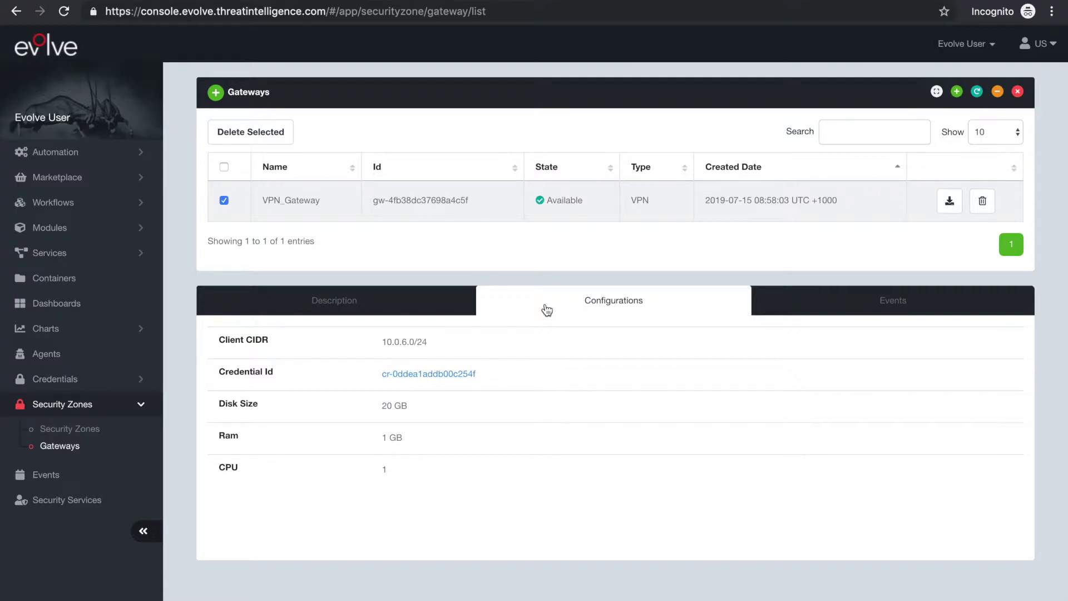
Start a new security zone named Internal_Penetration_Testing_Security_Zone and continue to its size selection
click(91, 433)
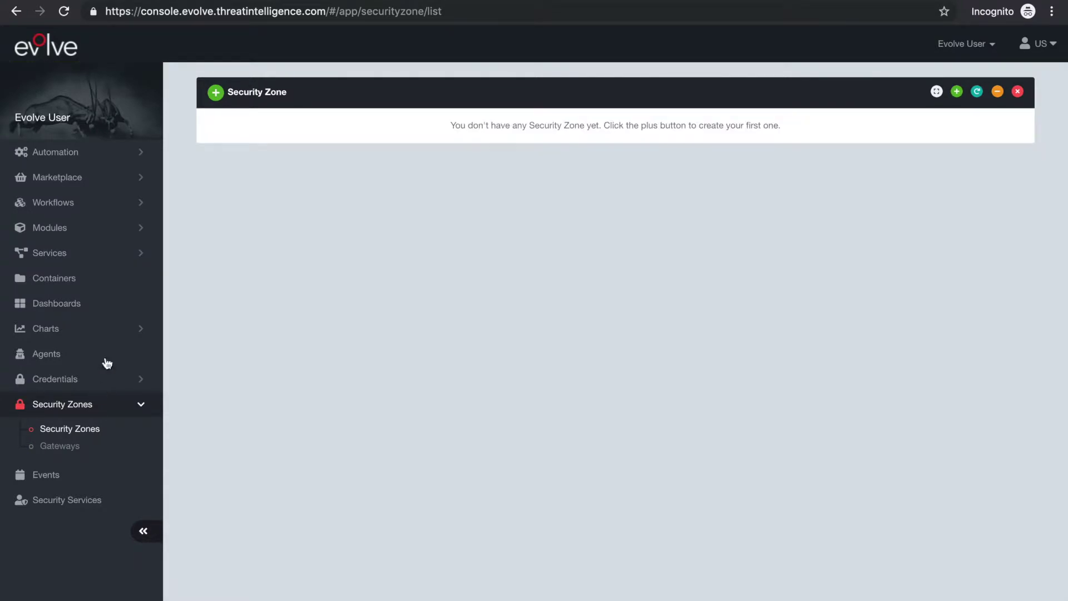
click(216, 92)
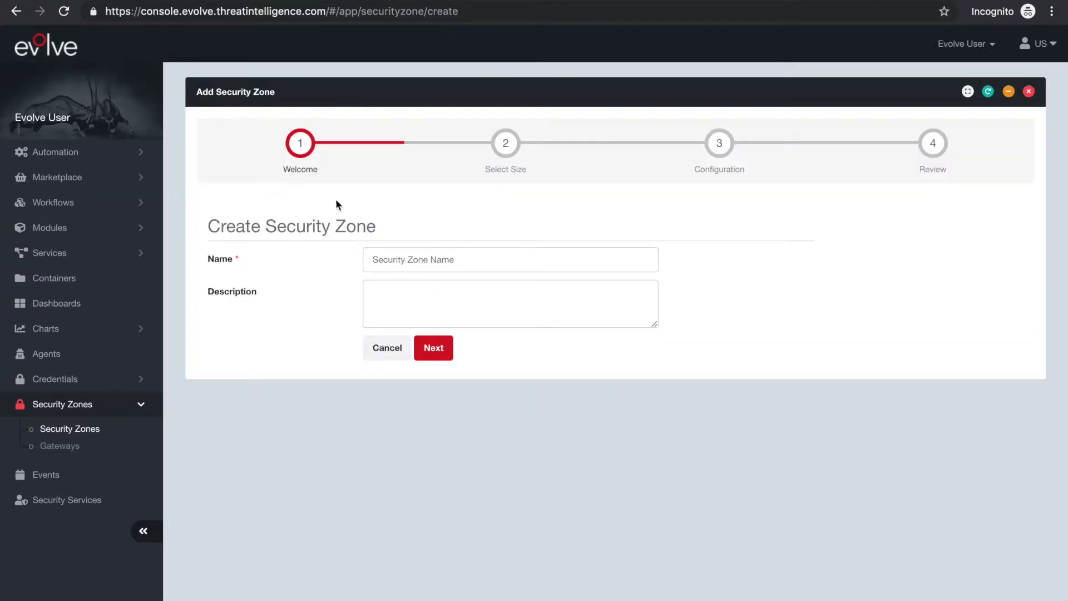
click(427, 255)
text(Inter)
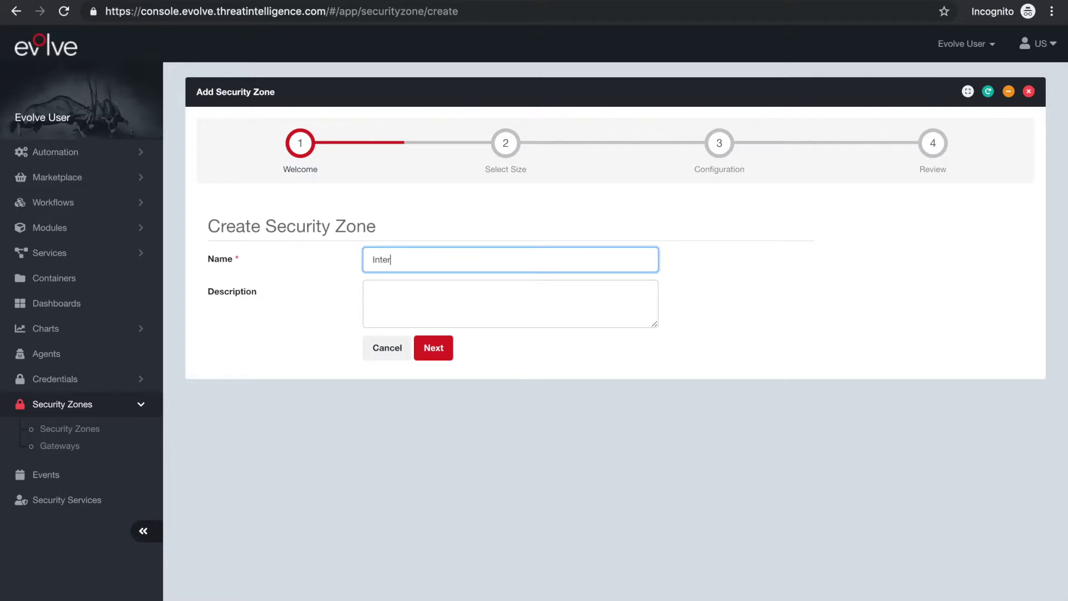
text(nal_Penetration_Testing_Security_Zone)
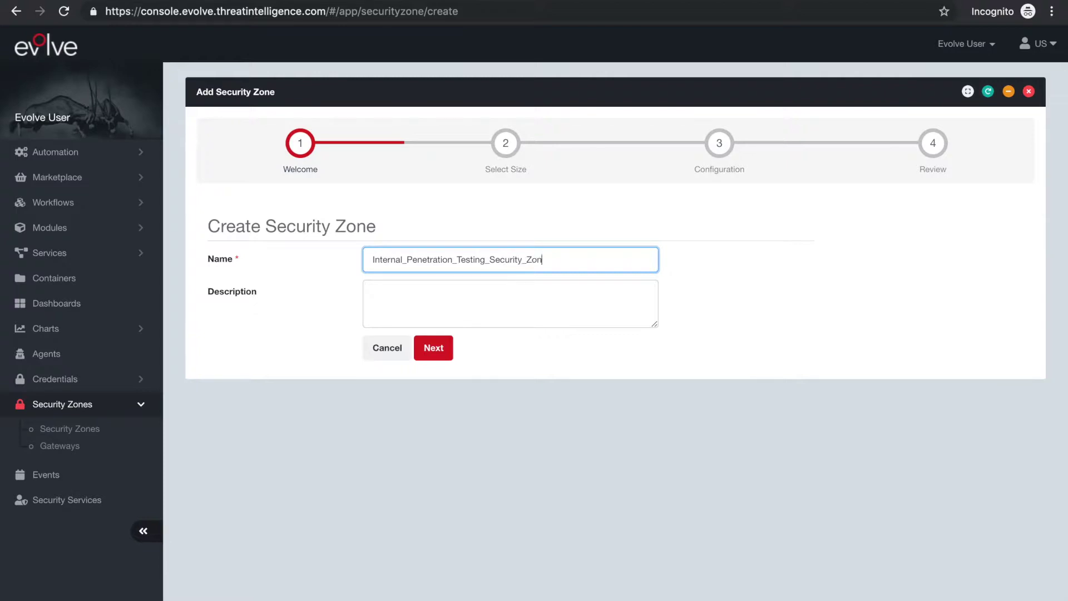
click(429, 351)
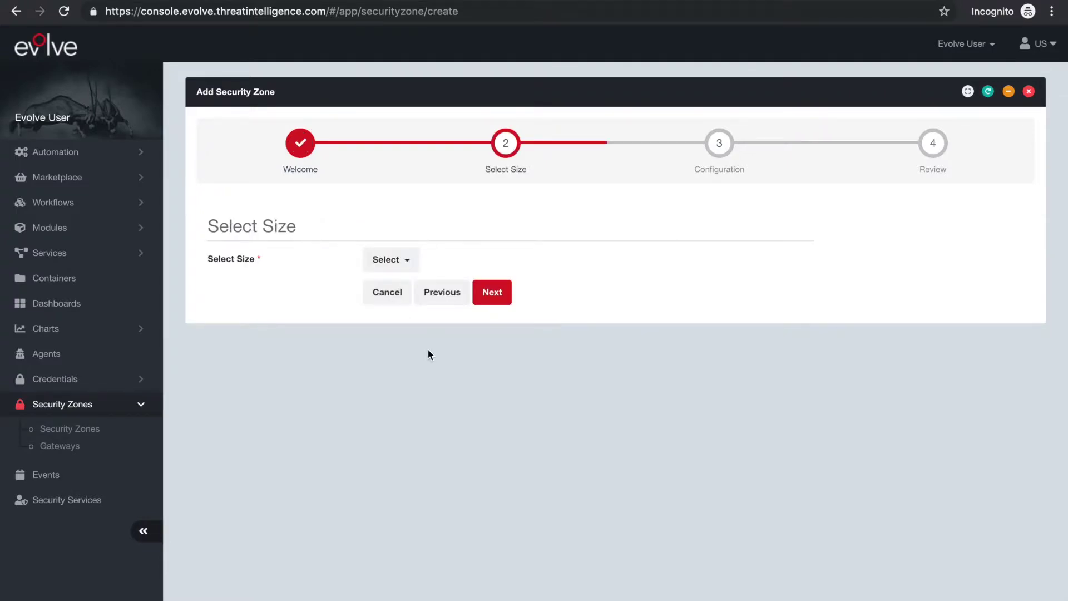
Choose the Extra Large size (4 CPU, 16 GB RAM) for the security zone and continue to its configuration
click(404, 258)
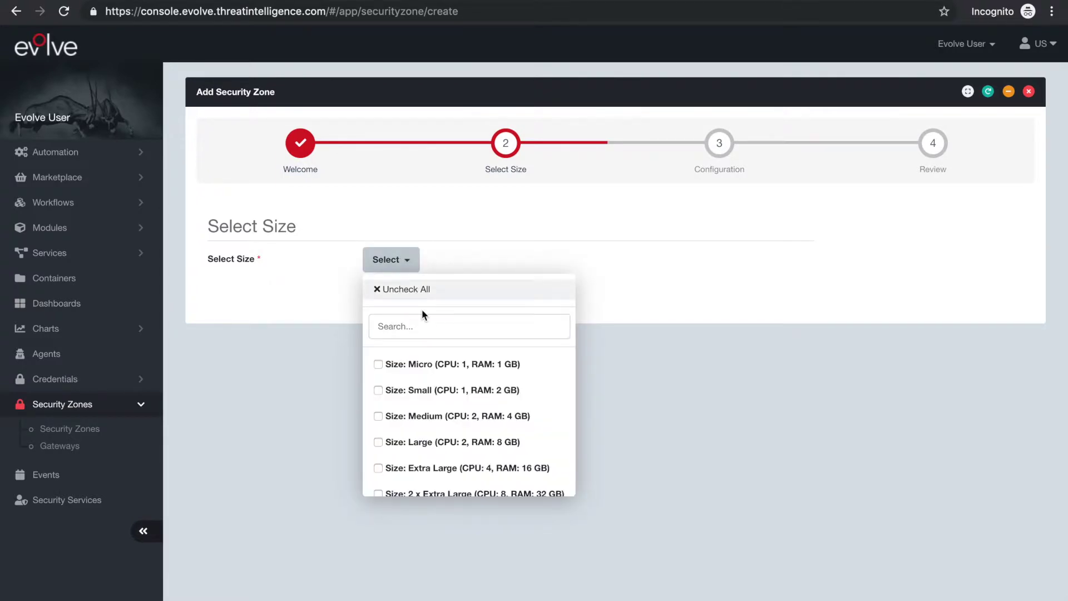
click(476, 469)
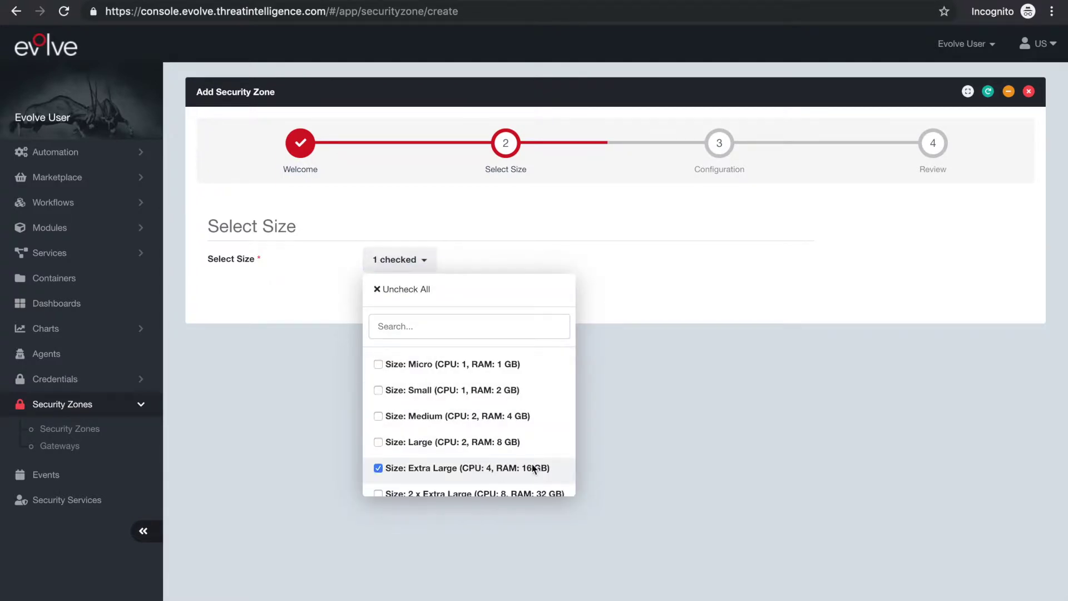
click(600, 461)
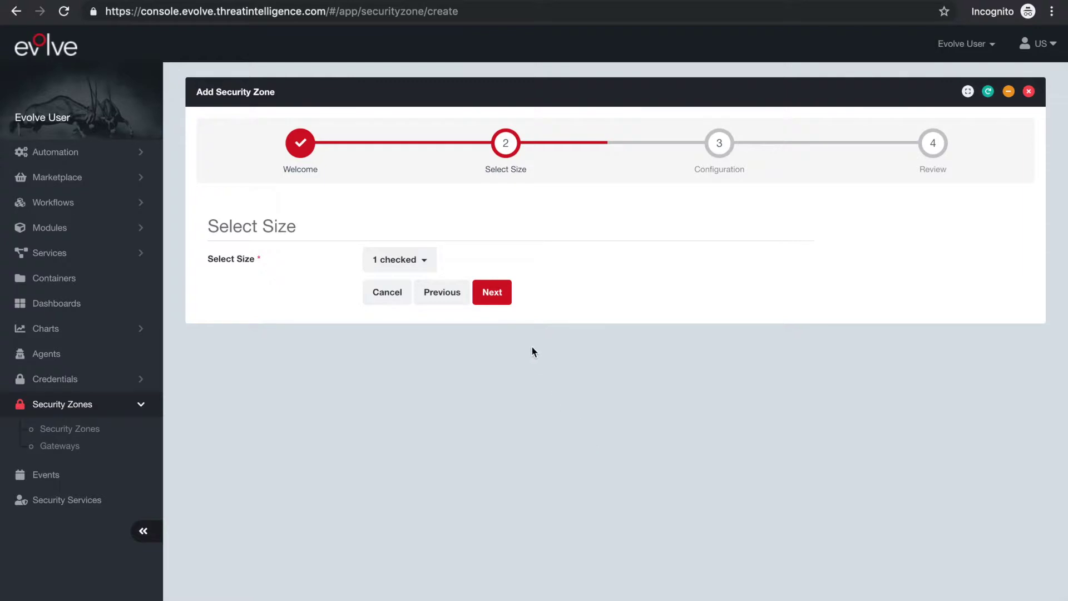
click(493, 294)
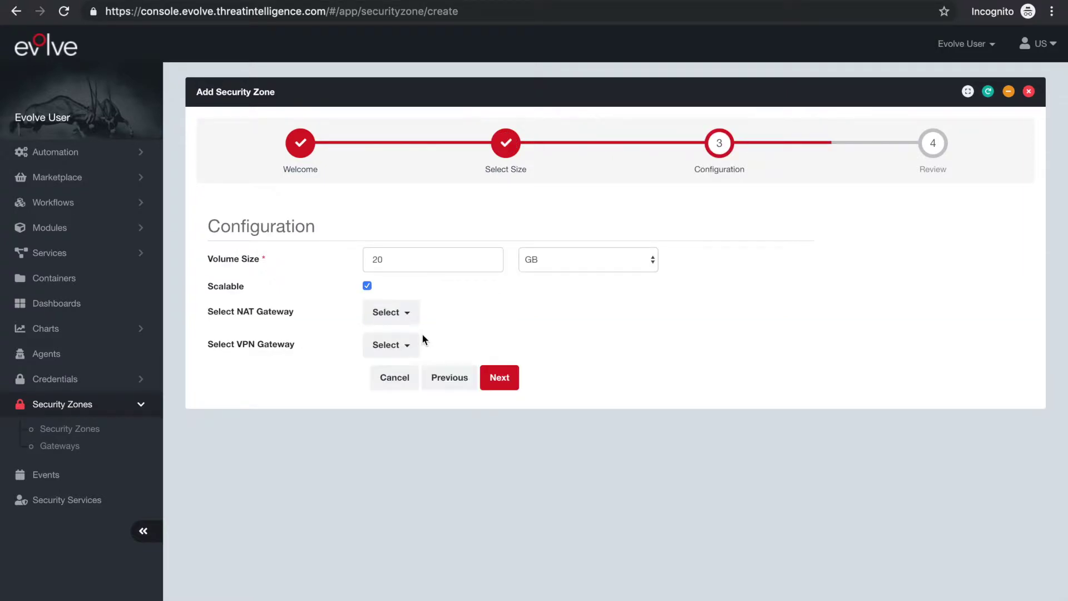
Assign VPN_Gateway as the security zone's VPN gateway and create the zone
click(408, 347)
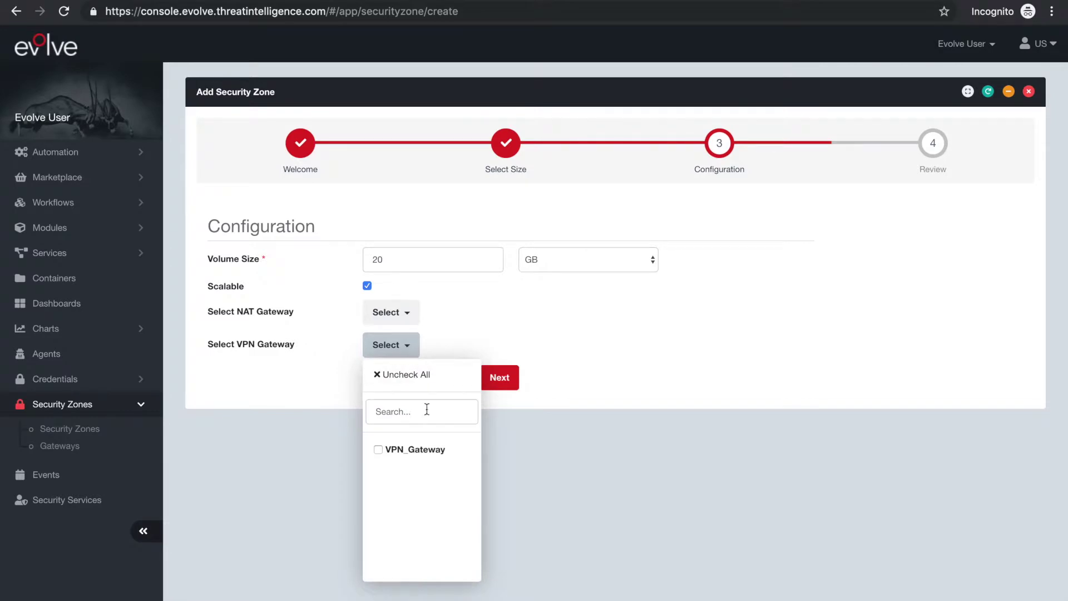
click(443, 451)
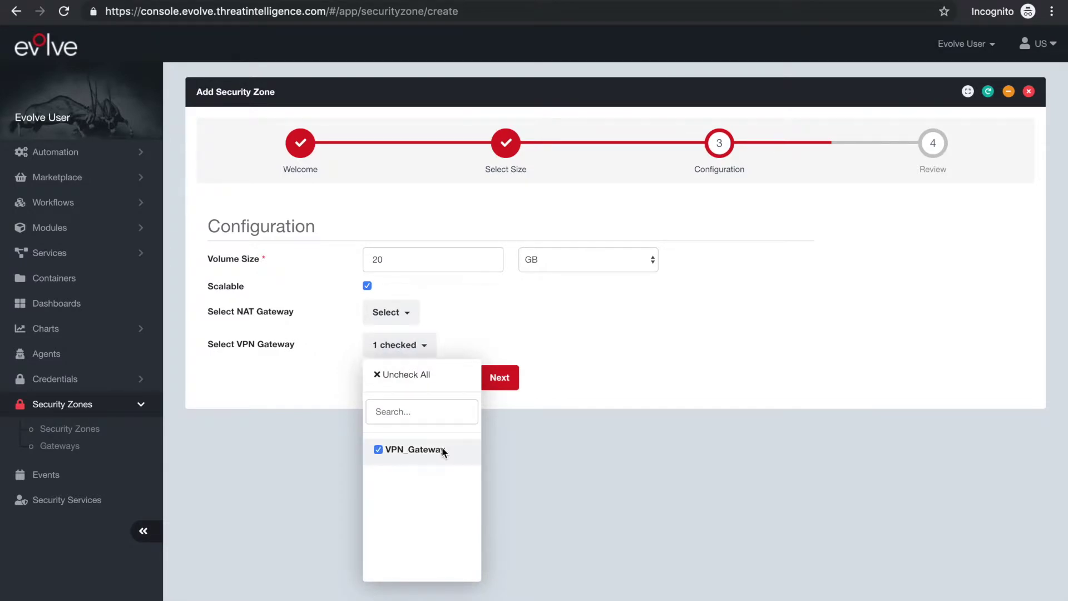
click(517, 443)
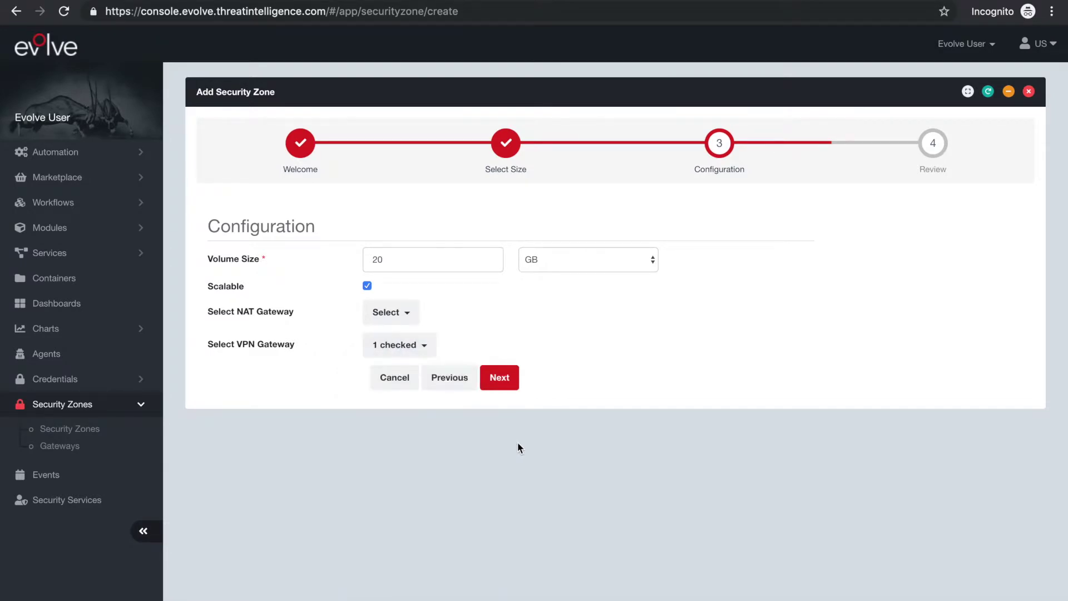
click(501, 379)
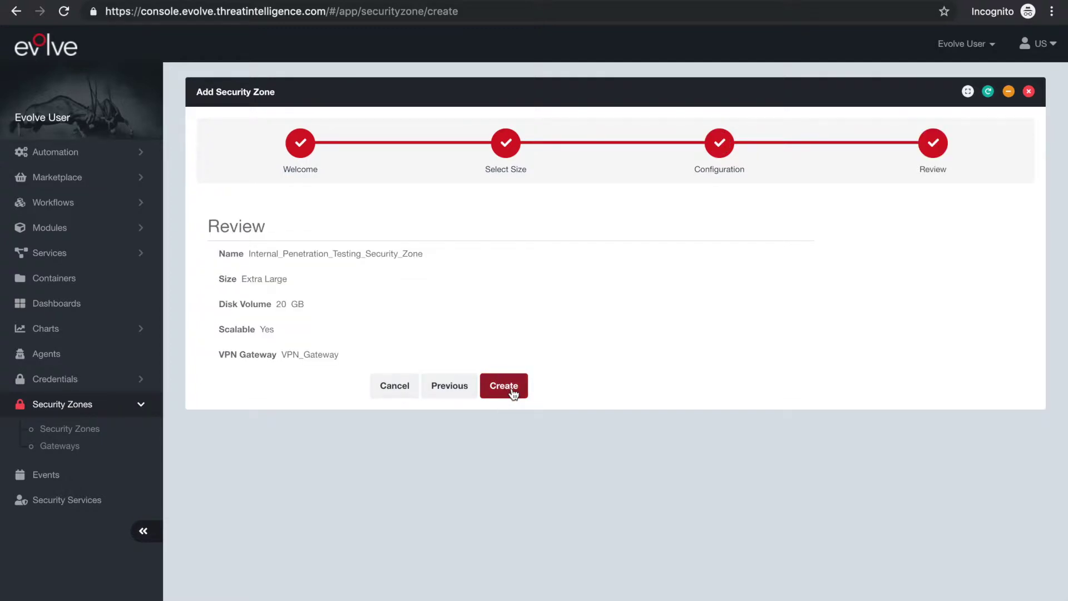
click(513, 394)
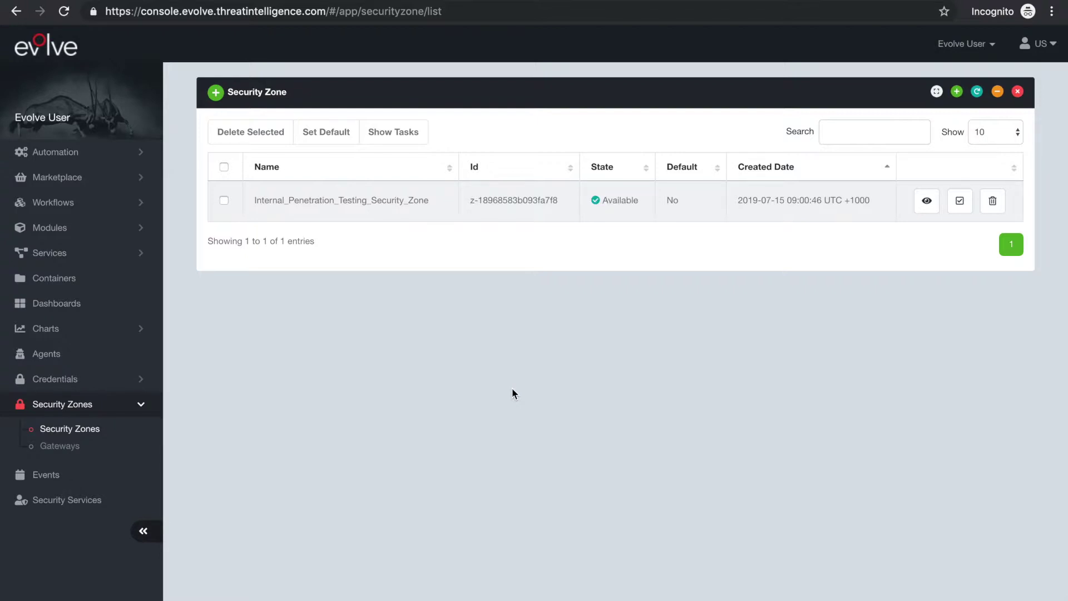
Download the VPN_Gateway client package, then switch to the SFTP client and upload gw-4fb38dc37698a4c5f.zip to /home/ec2-user on the Kali host
click(72, 450)
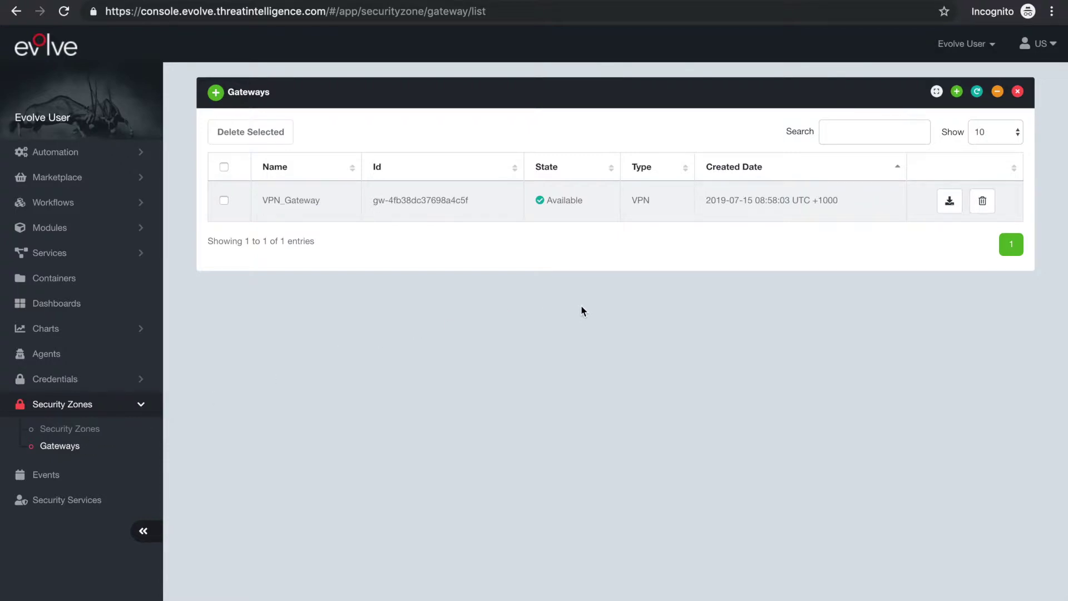
click(950, 203)
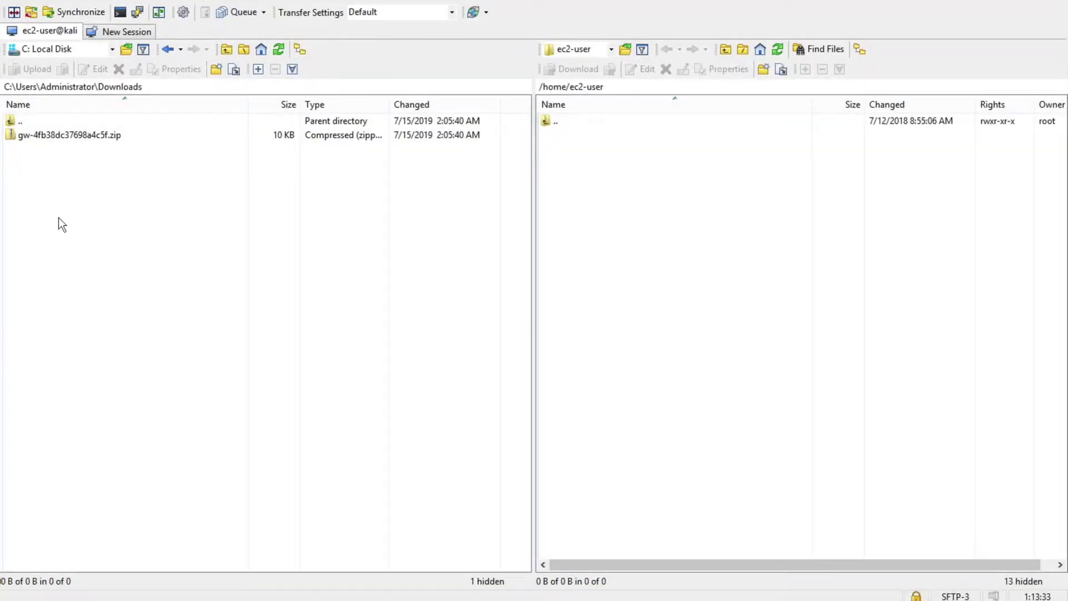
click(111, 140)
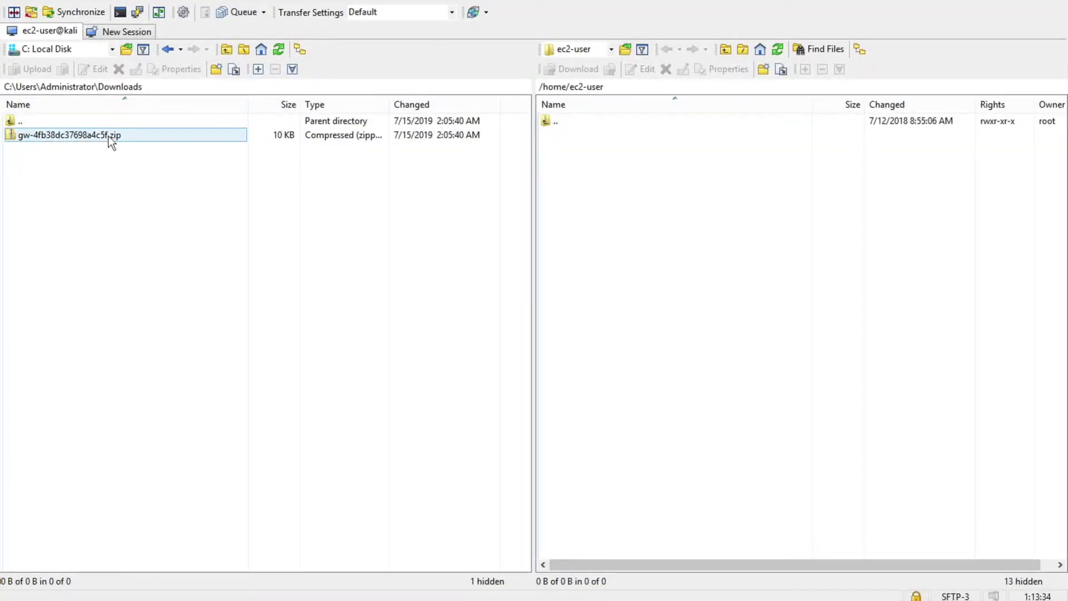
drag(110, 141, 603, 177)
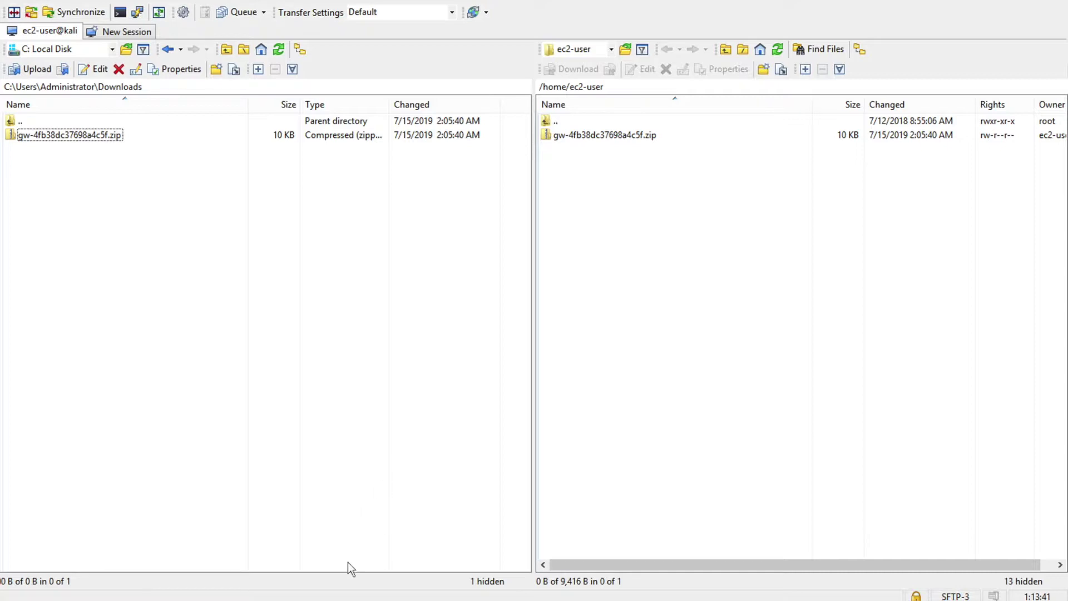
Switch to the Kali terminal and unzip gw-4fb38dc37698a4c5f.zip in /home/ec2-user
mouse_move(349, 600)
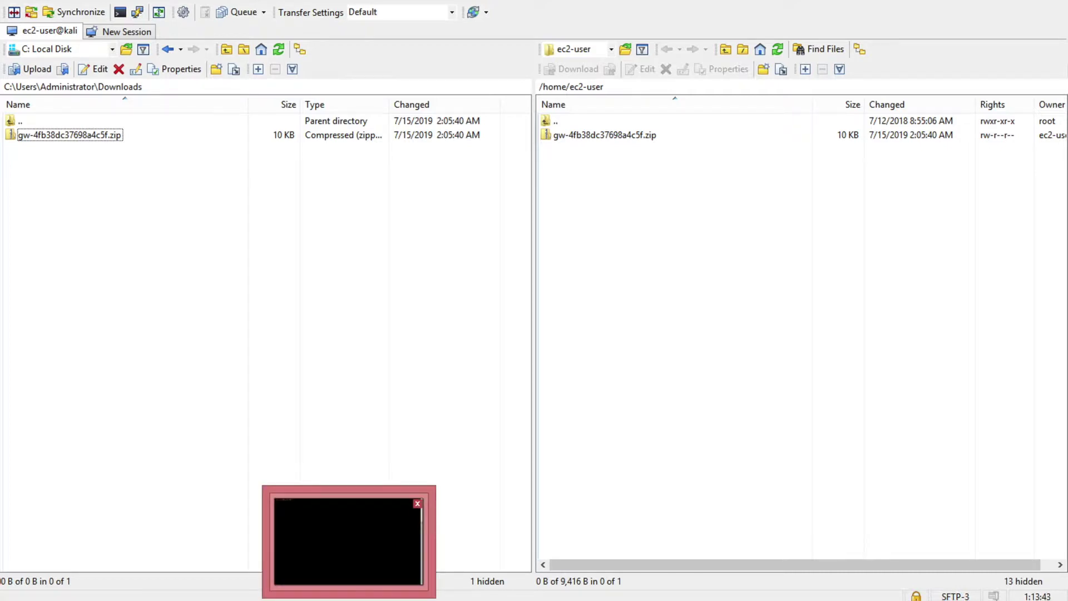
click(349, 600)
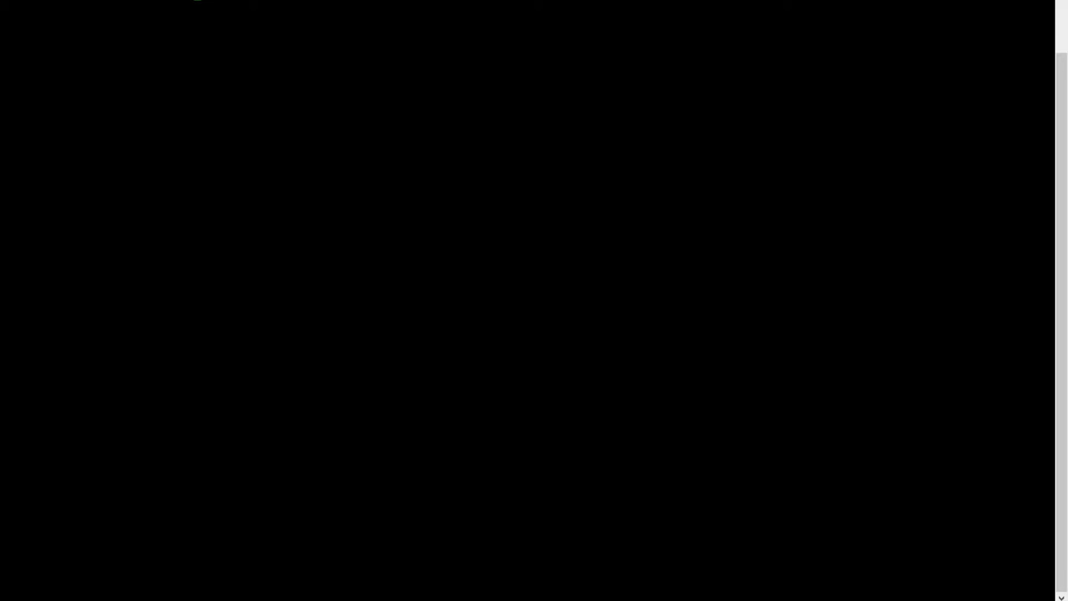
text(unzip g)
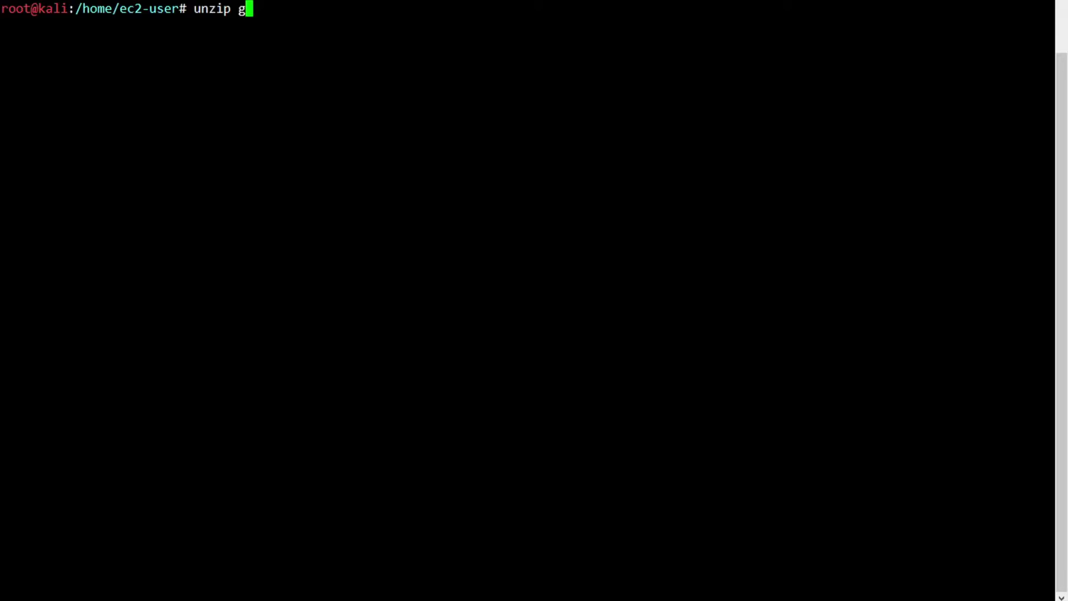
key(Tab)
key(Return)
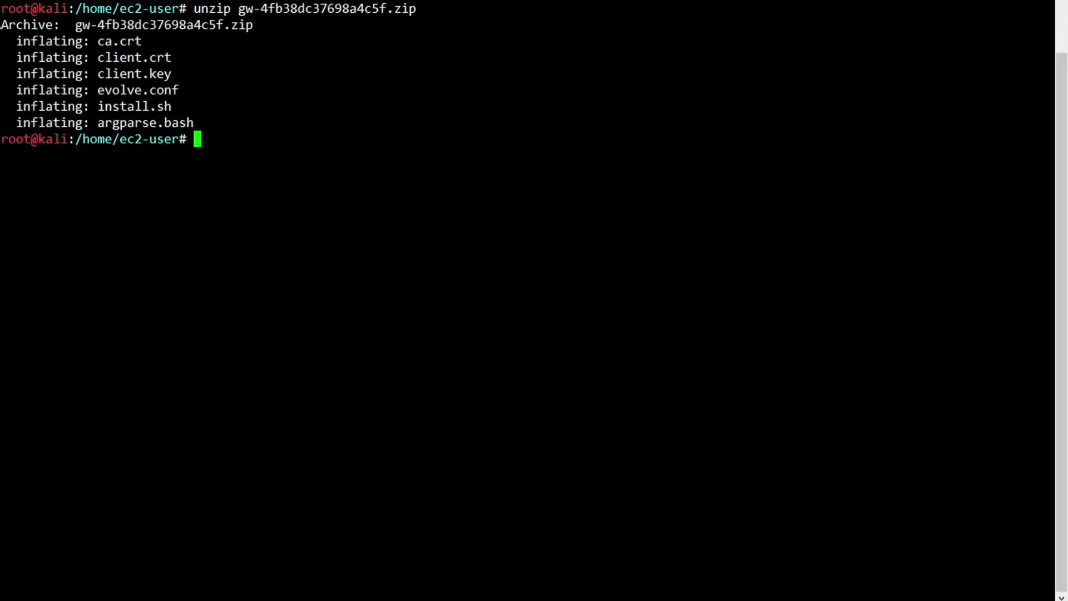
Make install.sh executable with chmod 755
text(chmod 755 insta)
key(Tab)
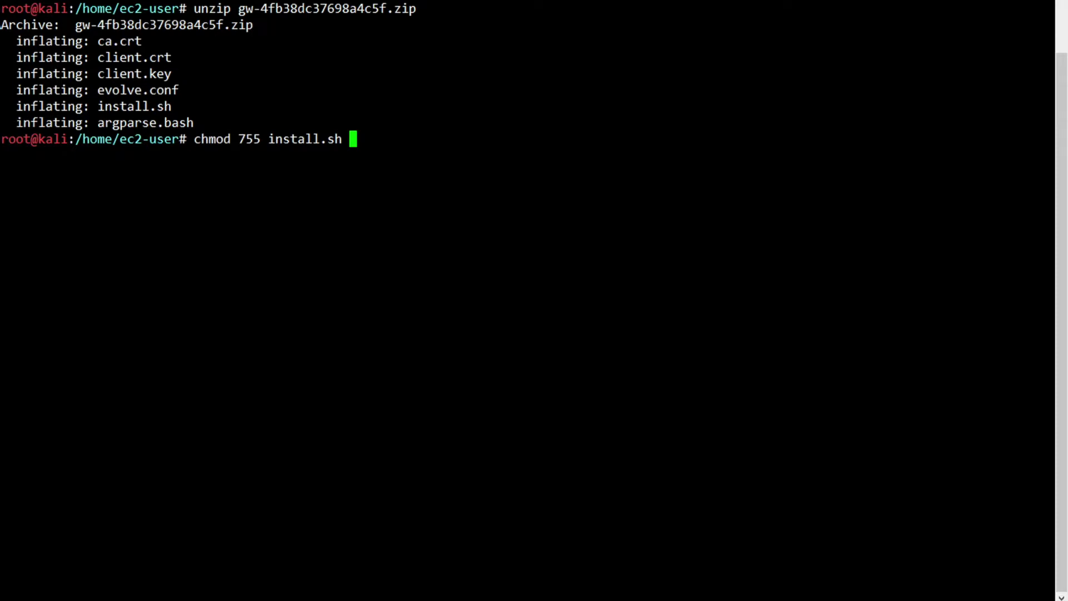
key(Return)
Display the usage help of the VPN installer with ./install.sh -h
text(./i)
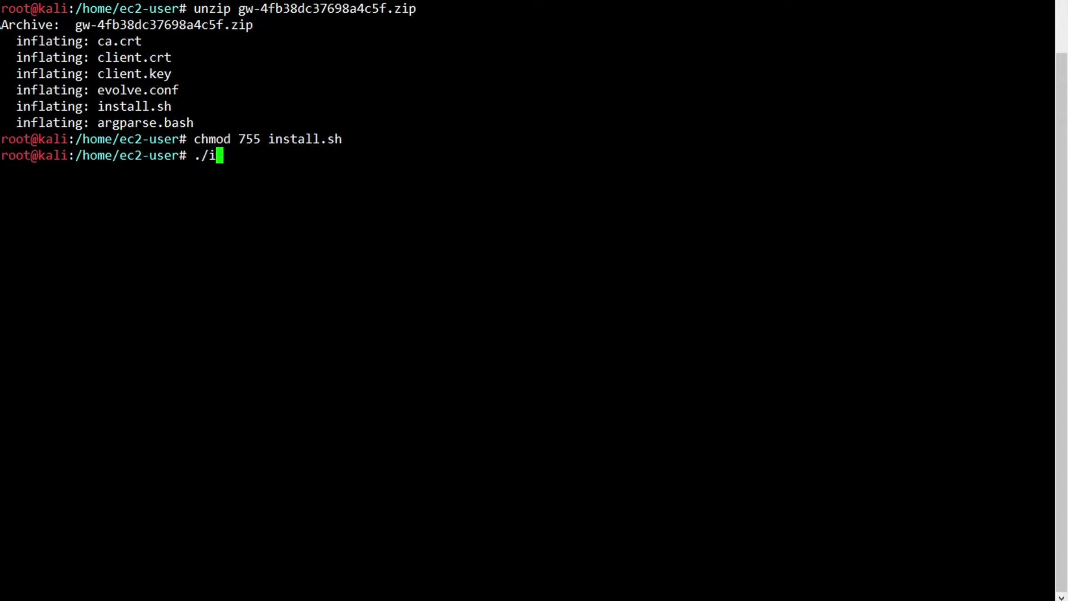
key(Tab)
text(-h)
key(Return)
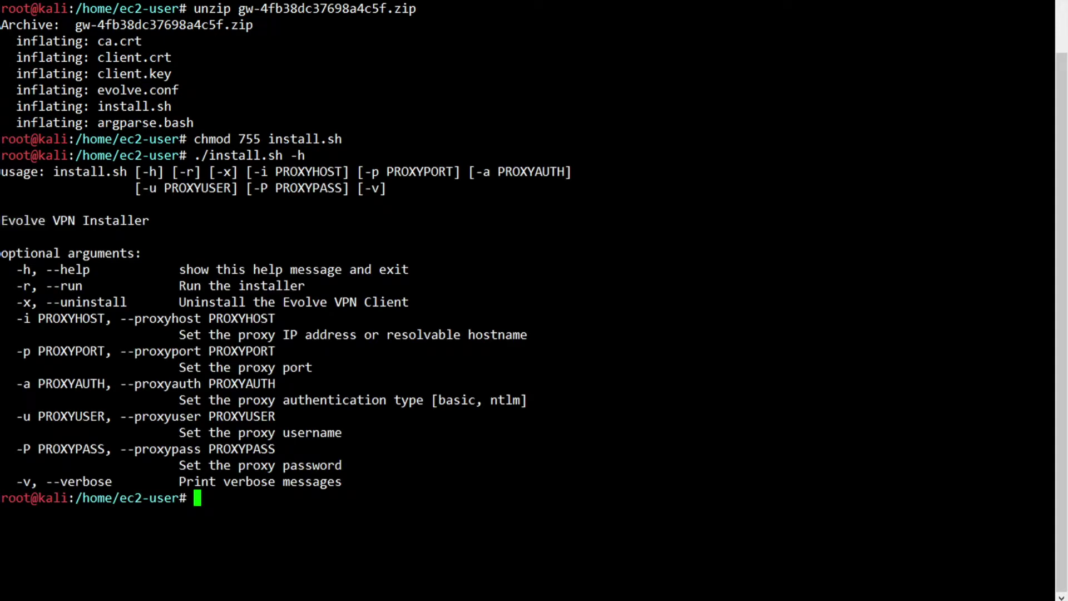
Run the Evolve VPN installer with ./install.sh -r
key(Up)
key(BackSpace)
text(r)
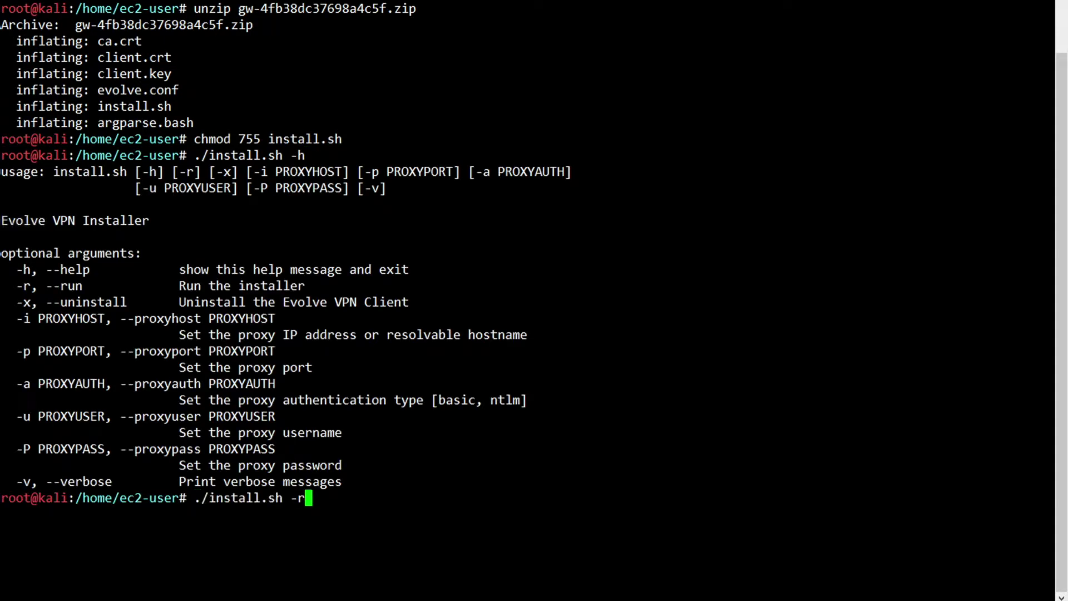
key(Return)
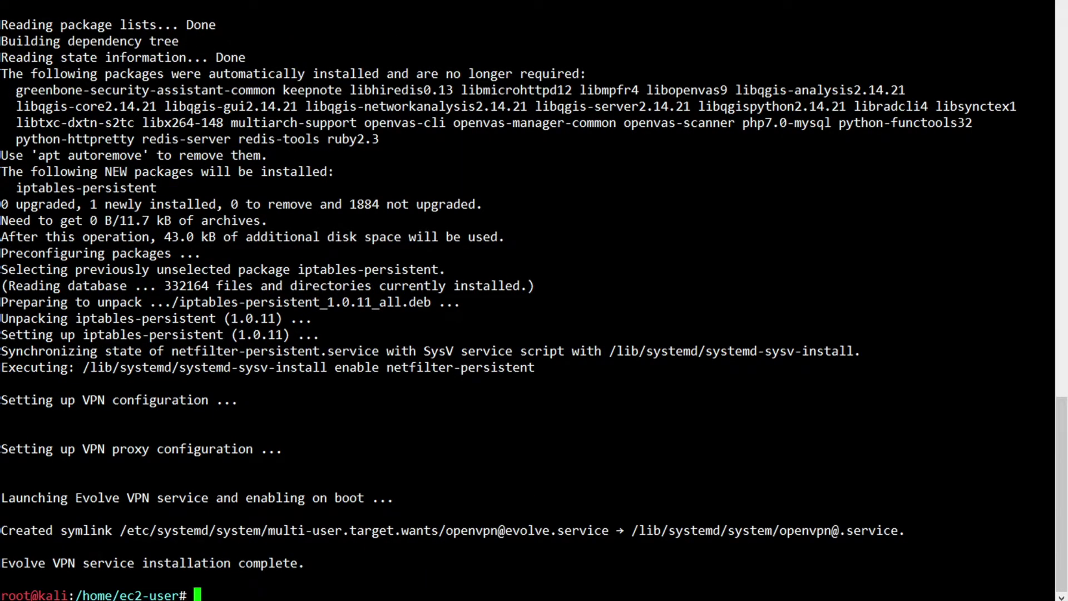
text(systemctl status openvpn@evolve.service)
key(Return)
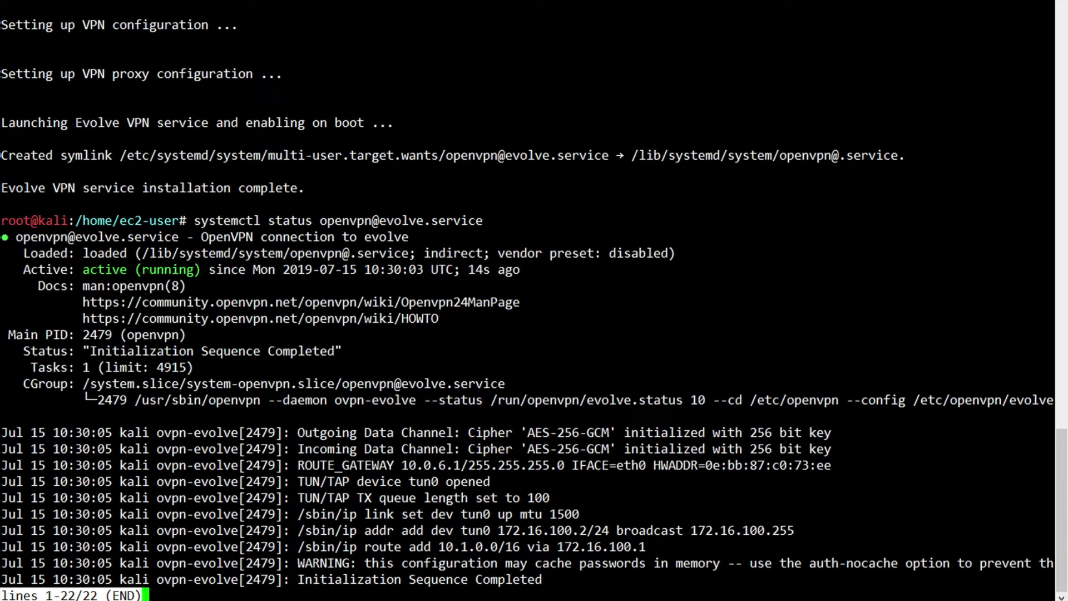
key(q)
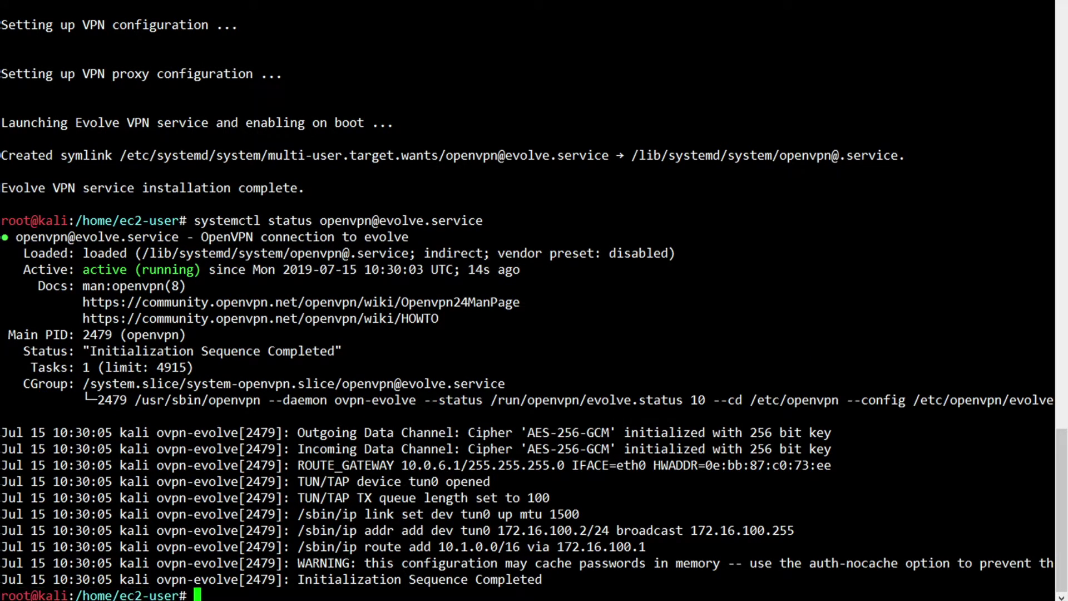
text(ifconfig -a)
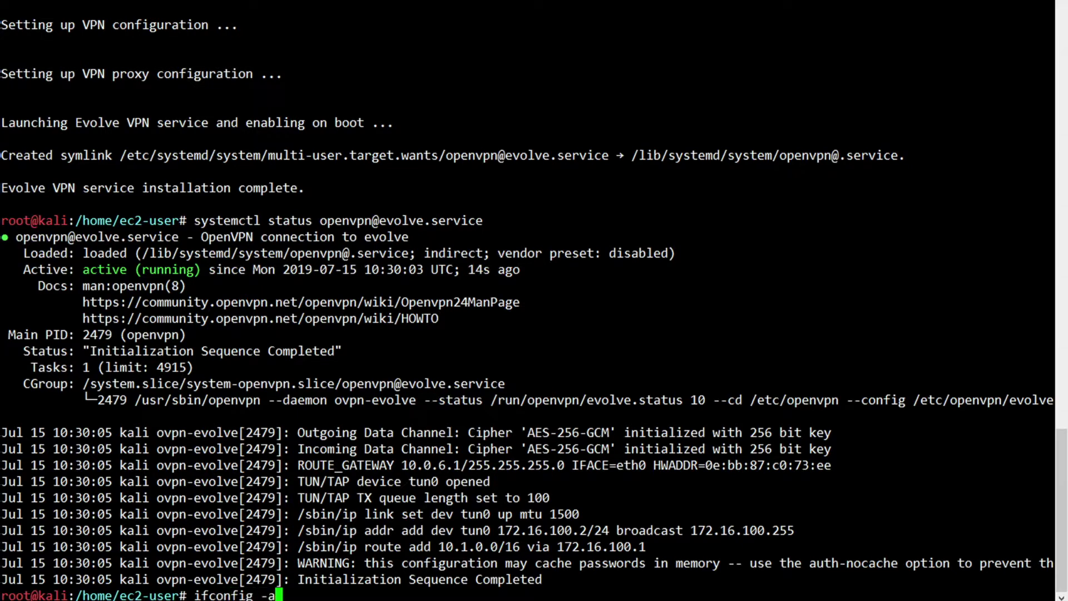
key(Return)
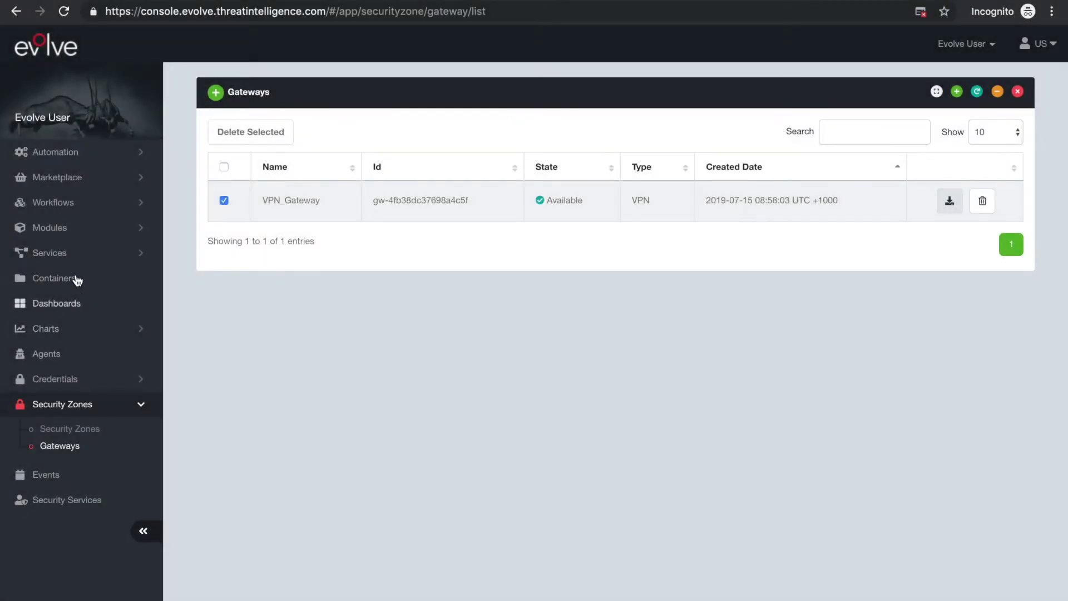
Start a new instance of Evolve_Internal_Infrastructure_Penetration_Test_Workflow_v1.9.1.5, keep its default name and continue to the parameters
click(99, 209)
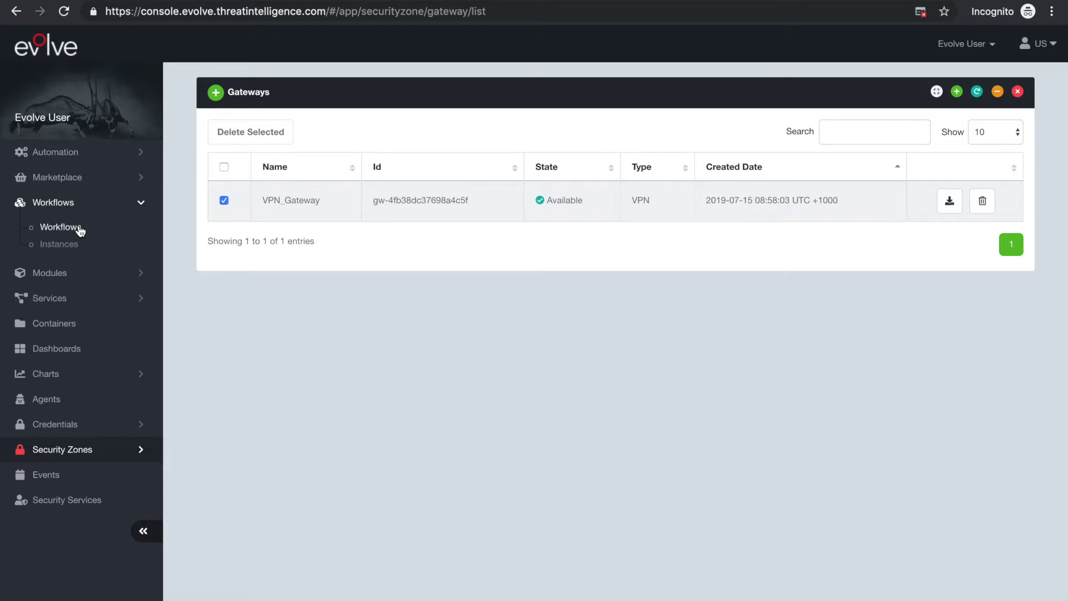
click(81, 230)
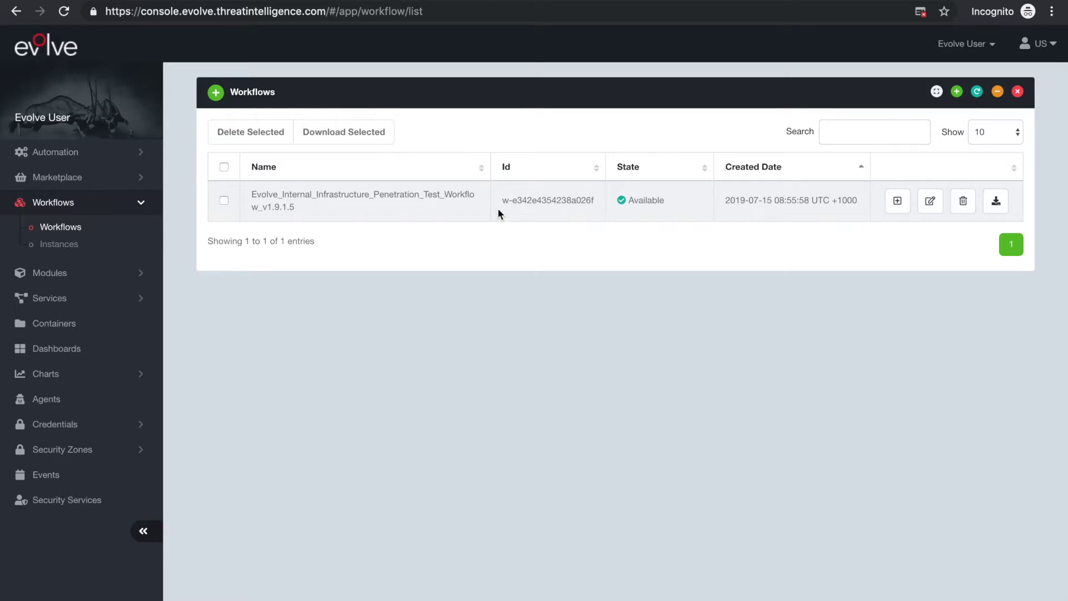
click(621, 202)
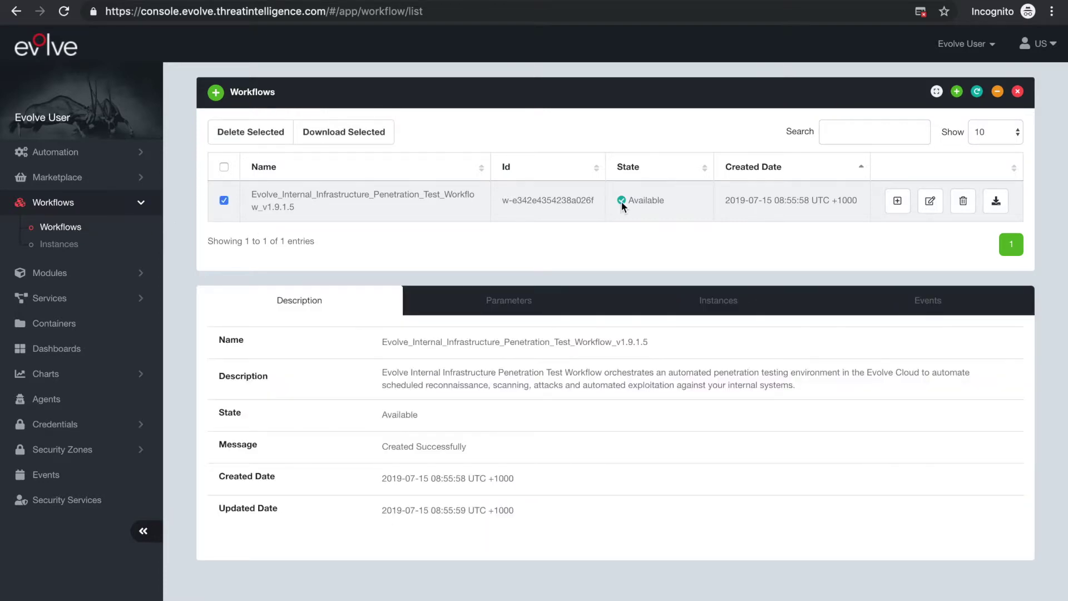
click(898, 201)
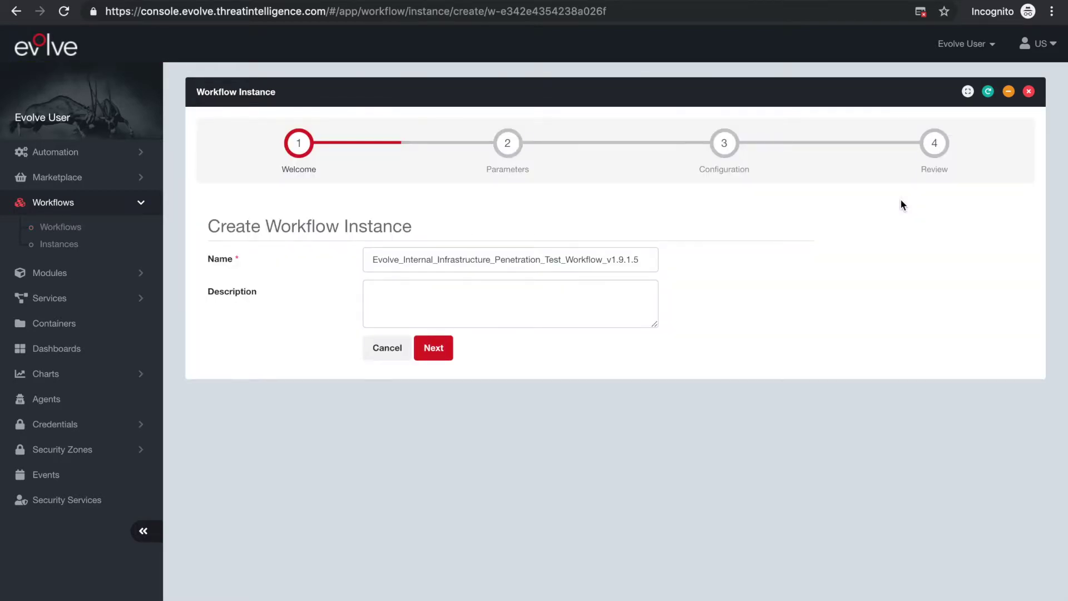
click(435, 356)
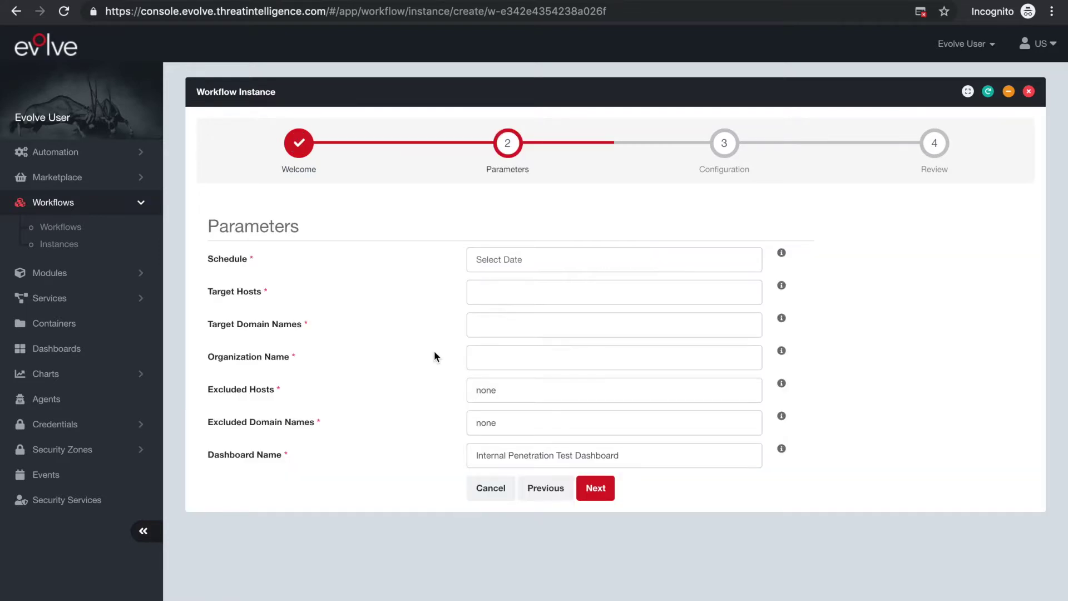
click(549, 259)
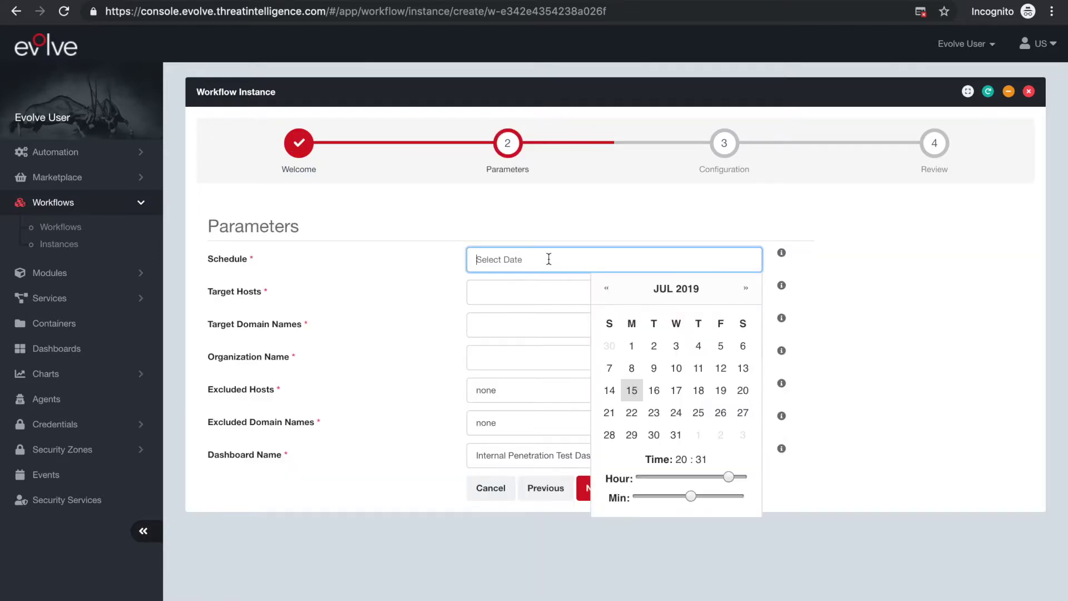
click(632, 392)
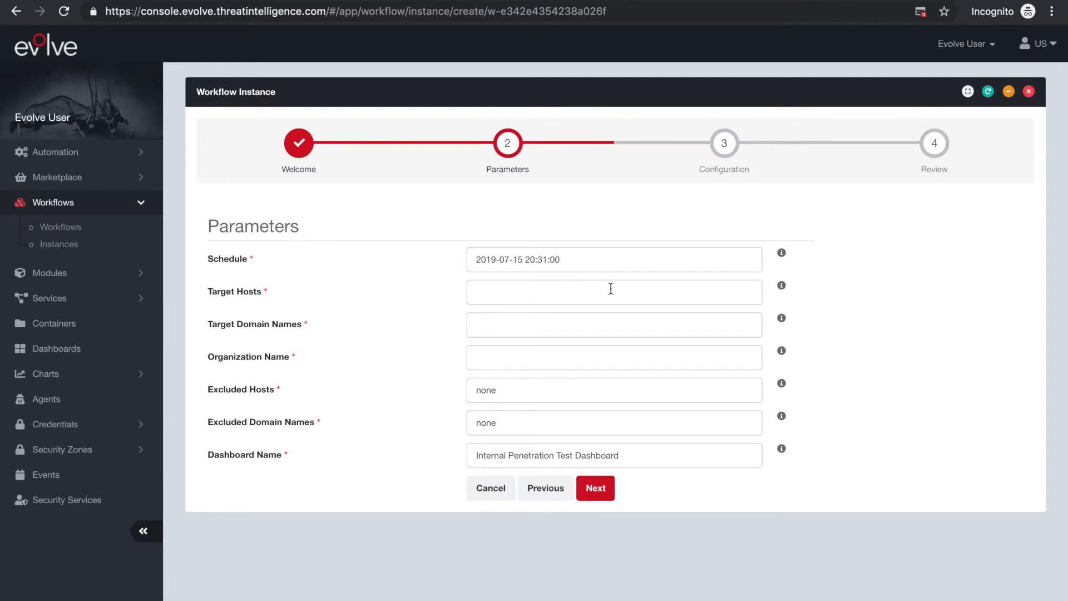
mouse_move(784, 287)
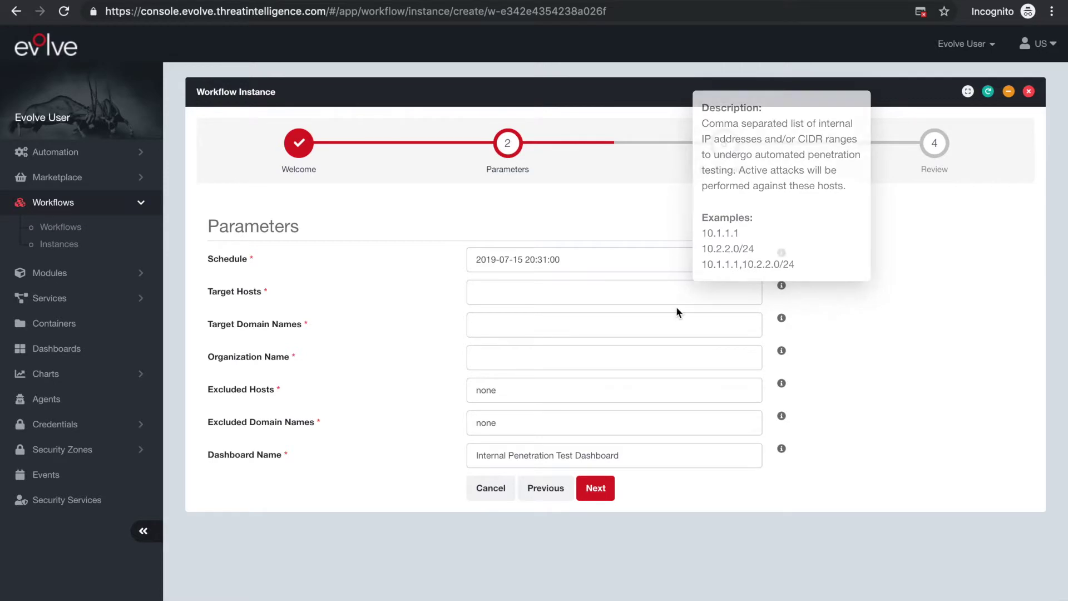
click(563, 293)
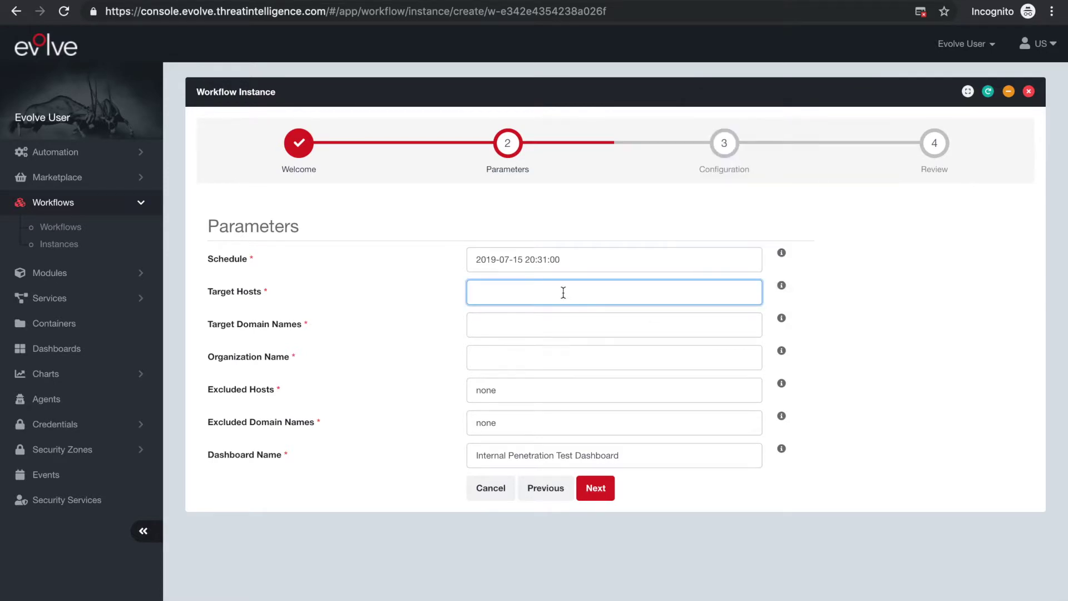
text(10.0.6.40)
Set the target domain names to example1.com and the organization name to Threat Intelligence, then continue to the configuration
click(564, 323)
text(example1.com)
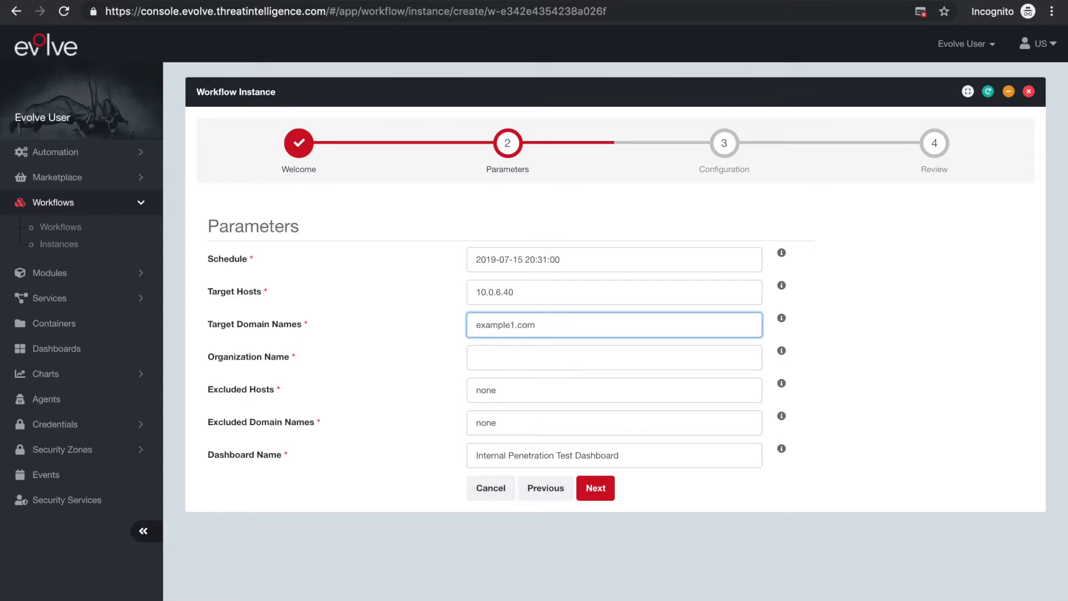
click(578, 354)
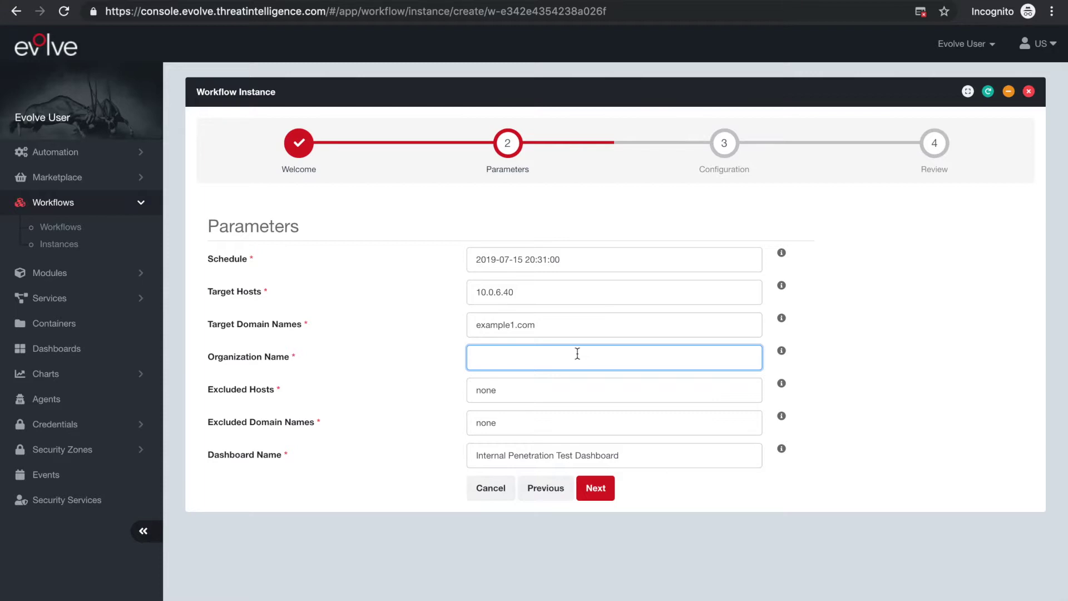
text(Threat Intelligence)
click(596, 490)
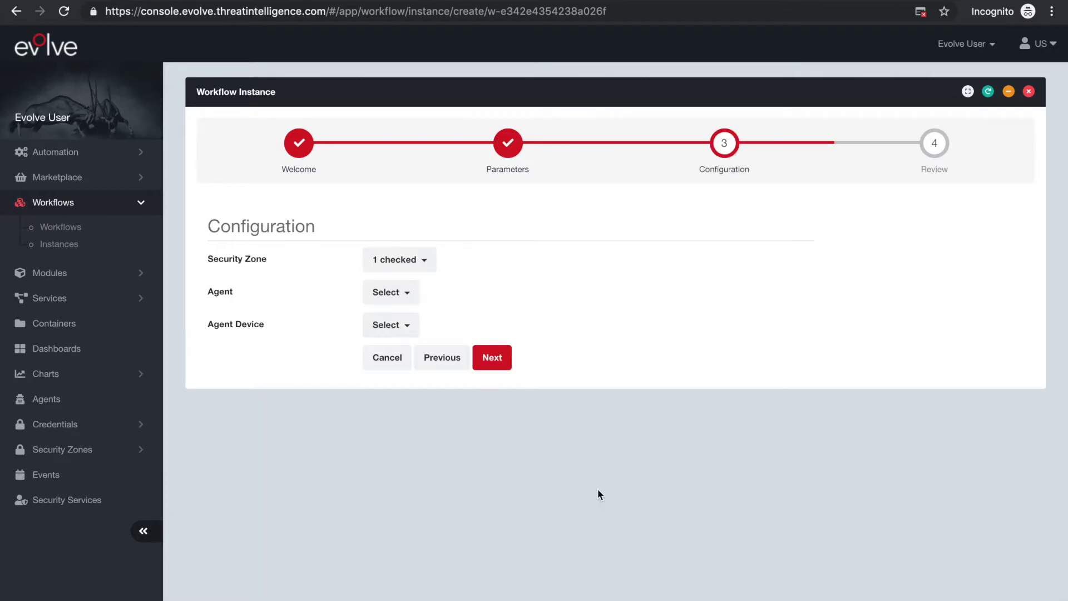
Check that Internal_Penetration_Testing_Security_Zone is the selected security zone and create the workflow instance
click(429, 261)
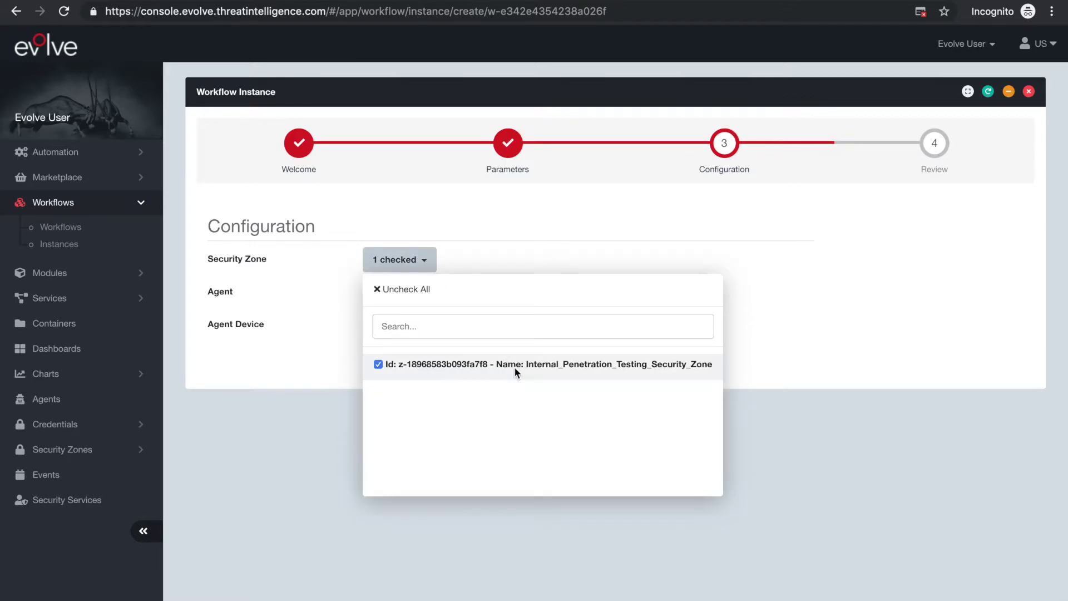
click(761, 362)
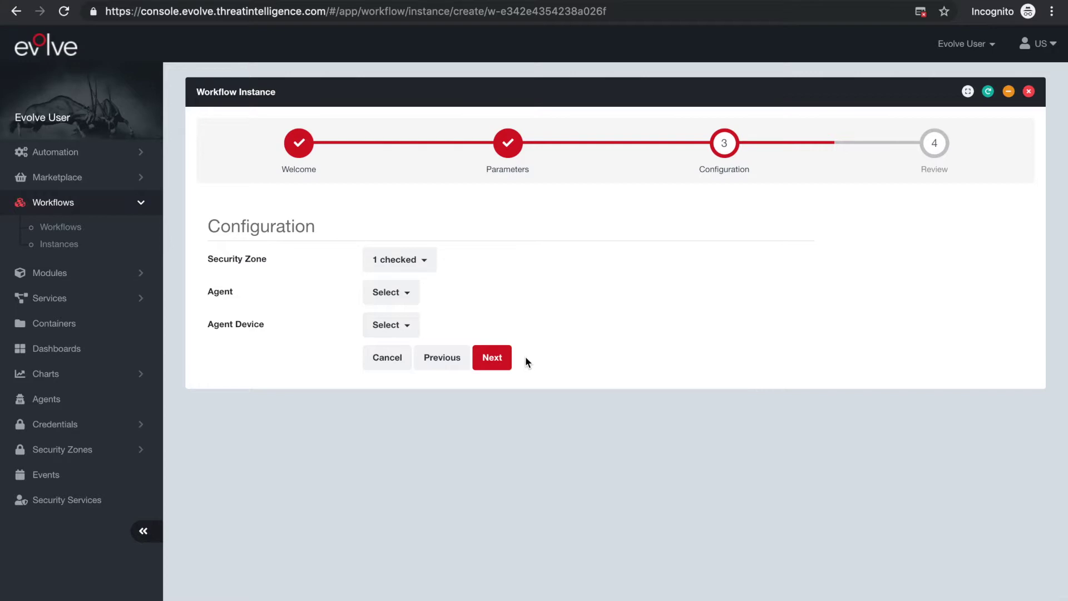
click(501, 361)
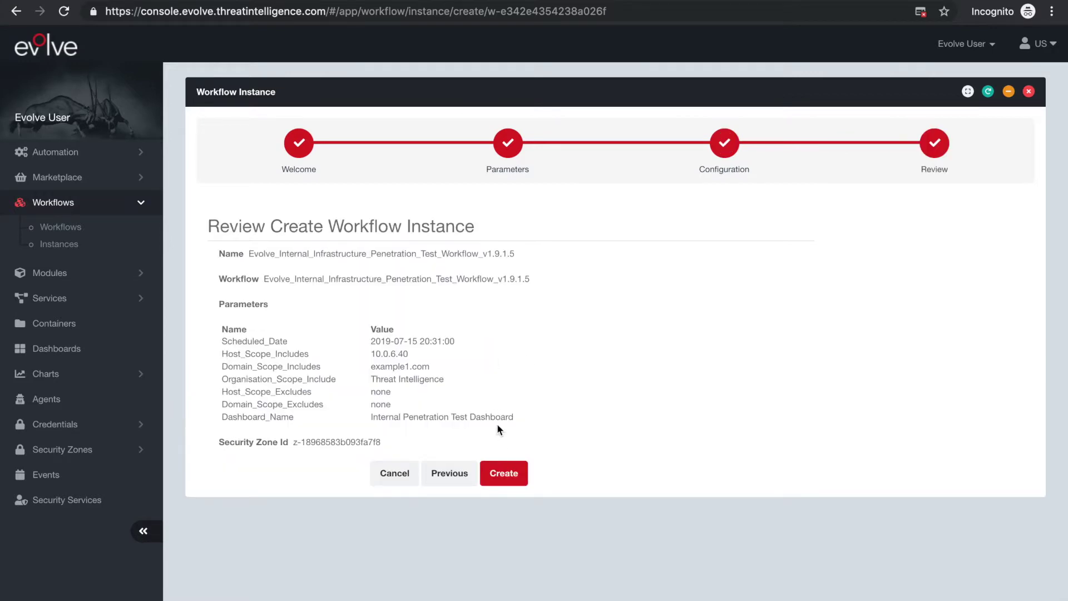
click(508, 474)
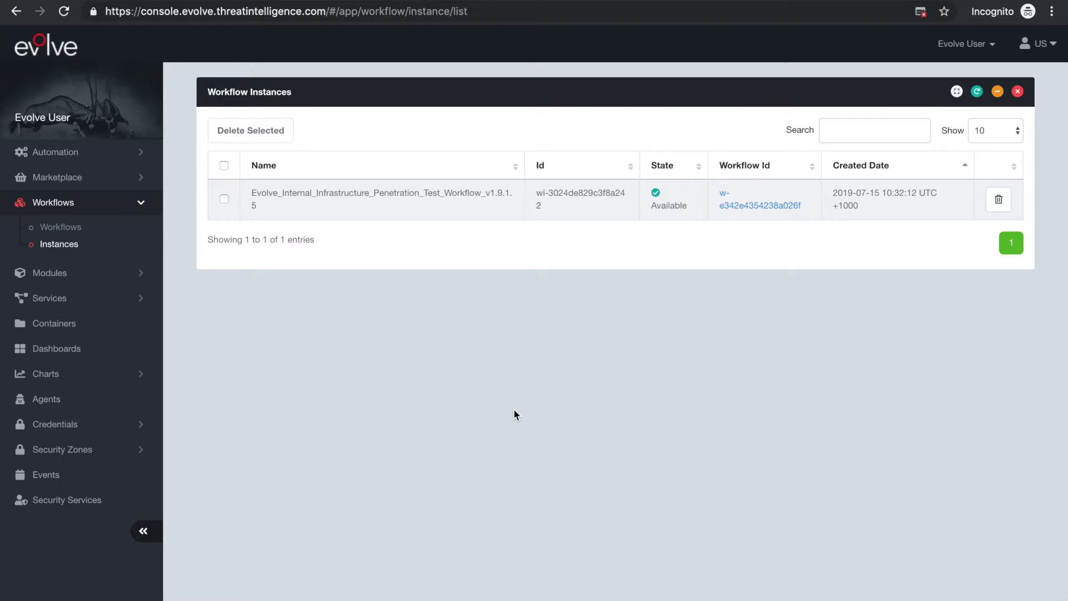
Review the new workflow instance's description, parameters, full resource list and events
click(592, 211)
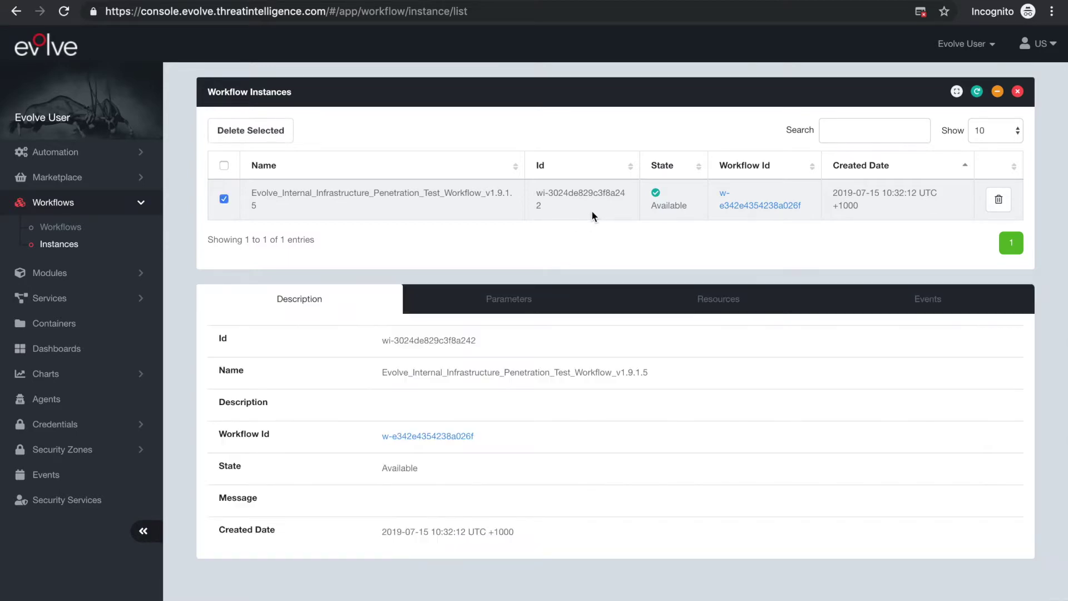
click(542, 302)
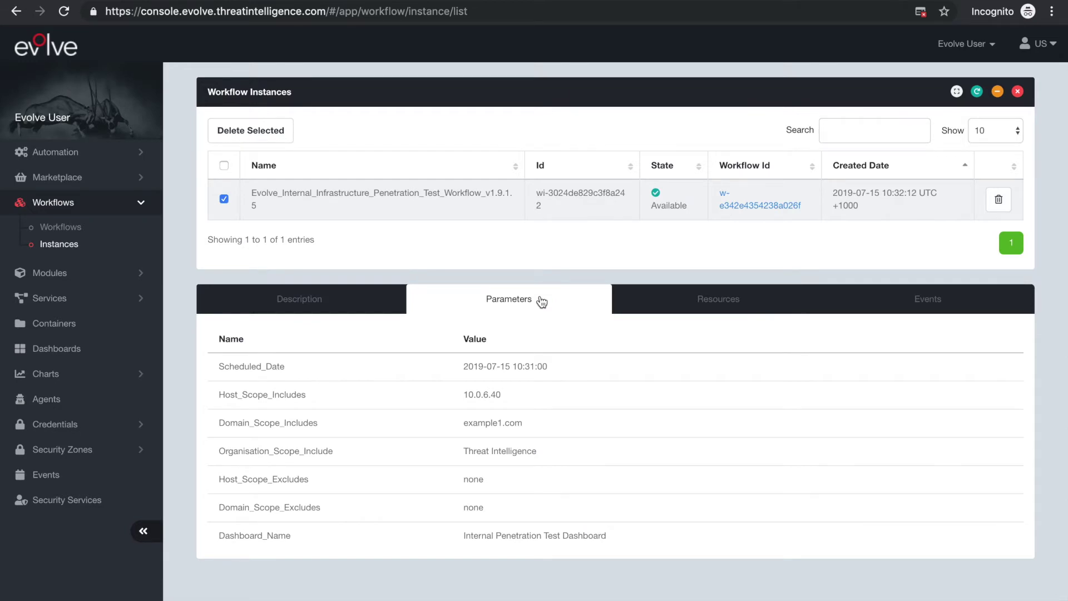
click(690, 301)
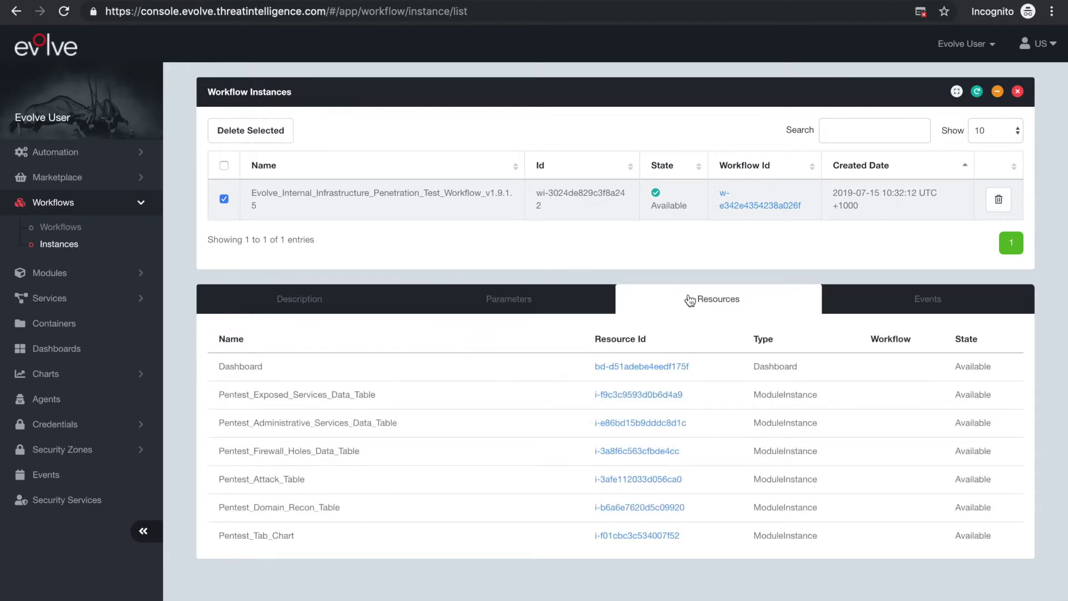
scroll(730, 437, down, 10)
scroll(731, 440, down, 5)
scroll(730, 437, down, 15)
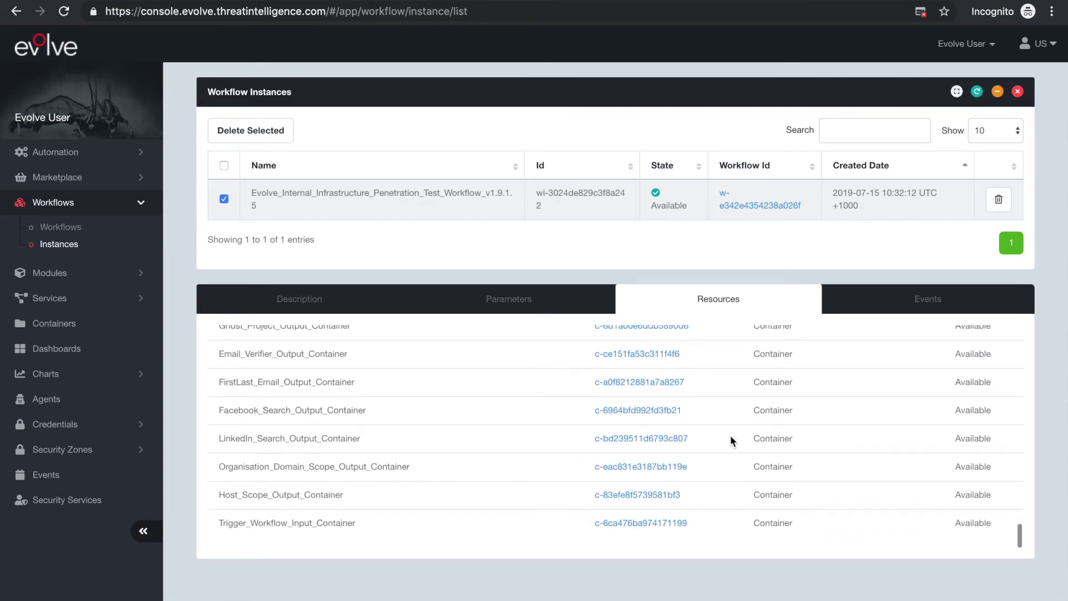
click(881, 308)
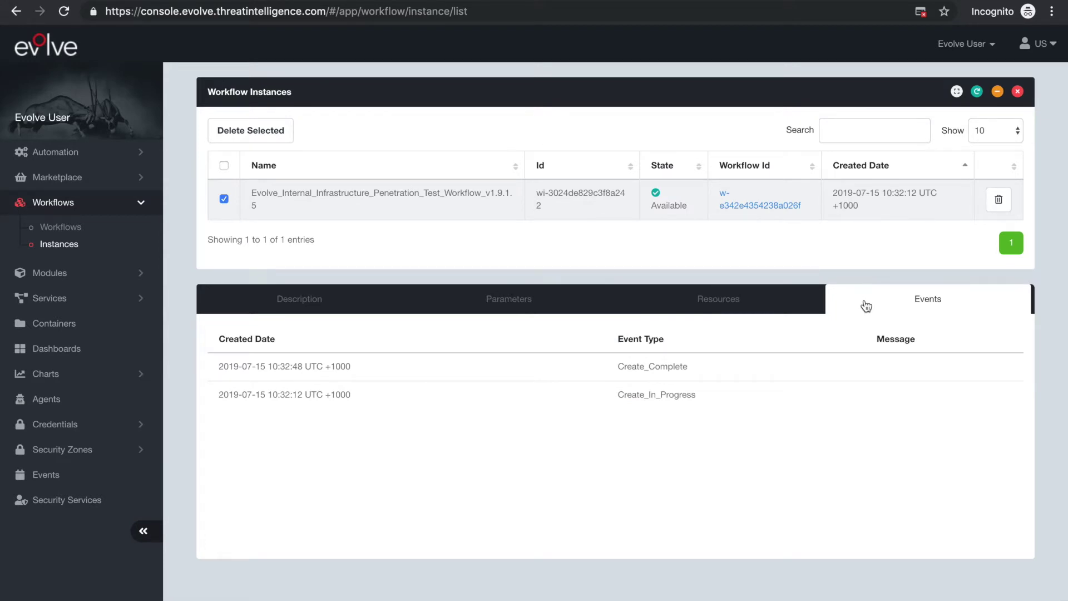
Reload the console and open the Internal Penetration Test Dashboard
click(65, 12)
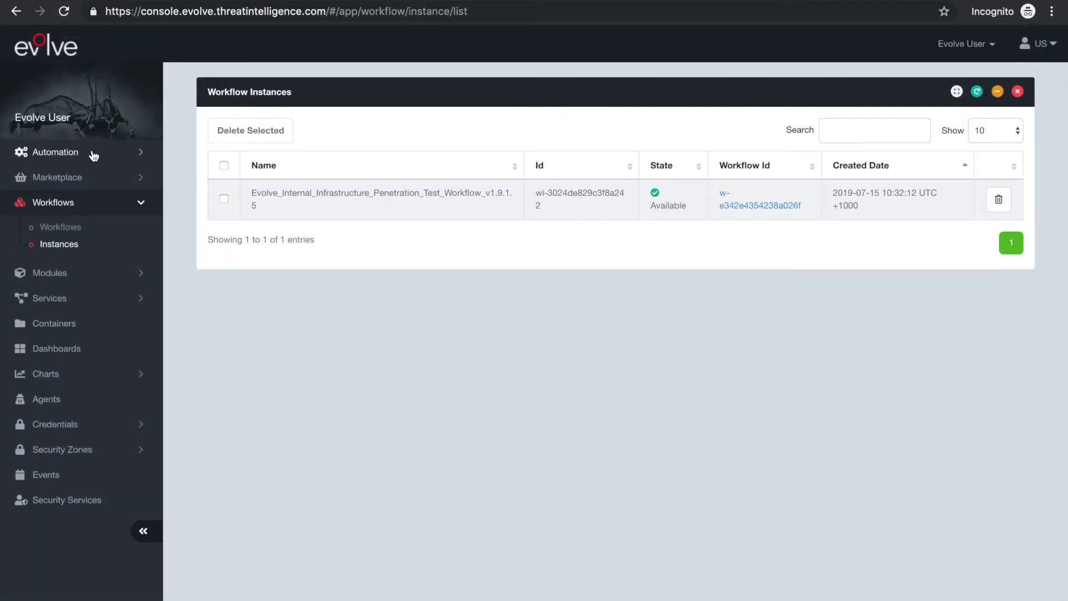
click(92, 154)
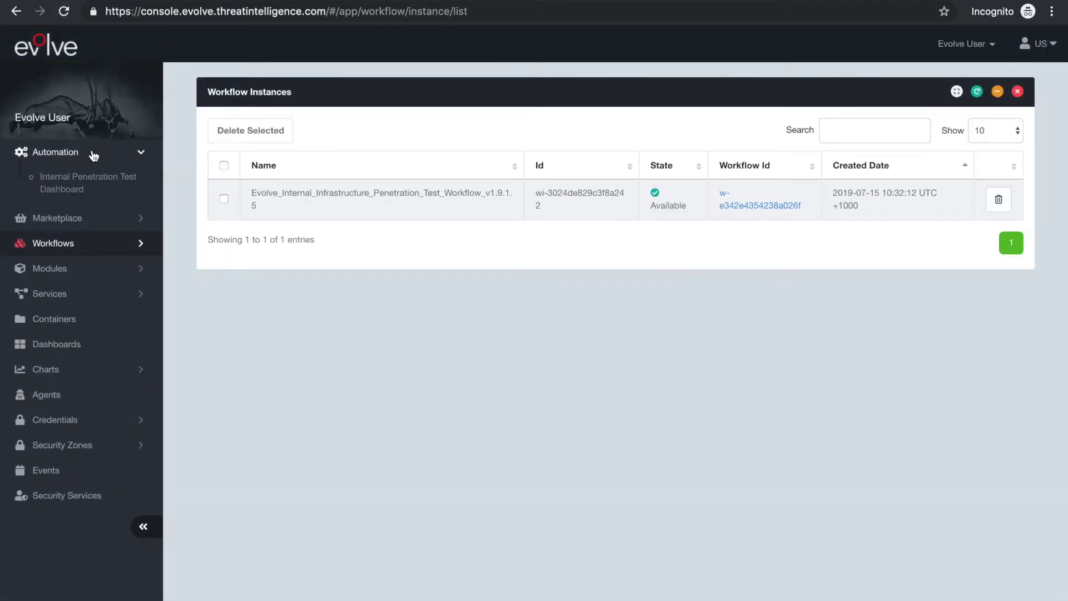
click(95, 183)
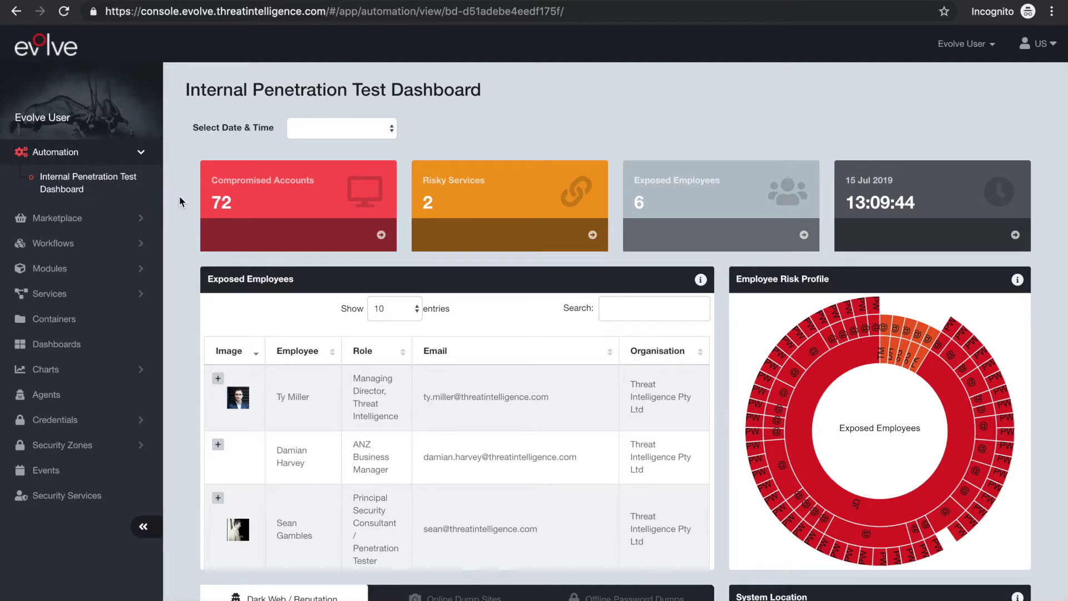
Examine the Exposed Employees table and drill into one e-mail account's segment of the Employee Risk Profile chart
scroll(181, 203, down, 2)
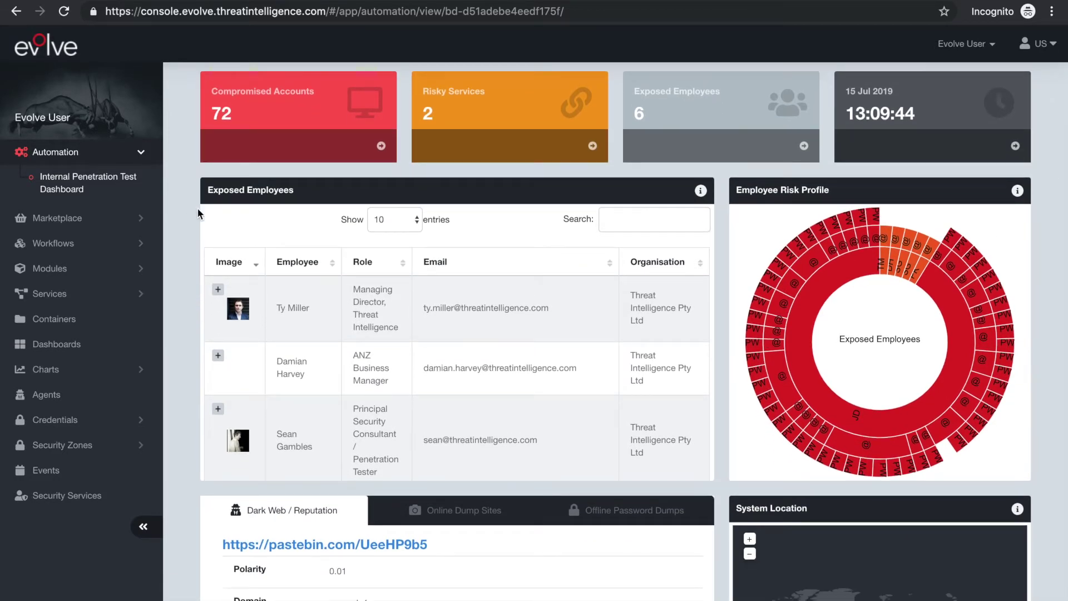
scroll(423, 293, down, 3)
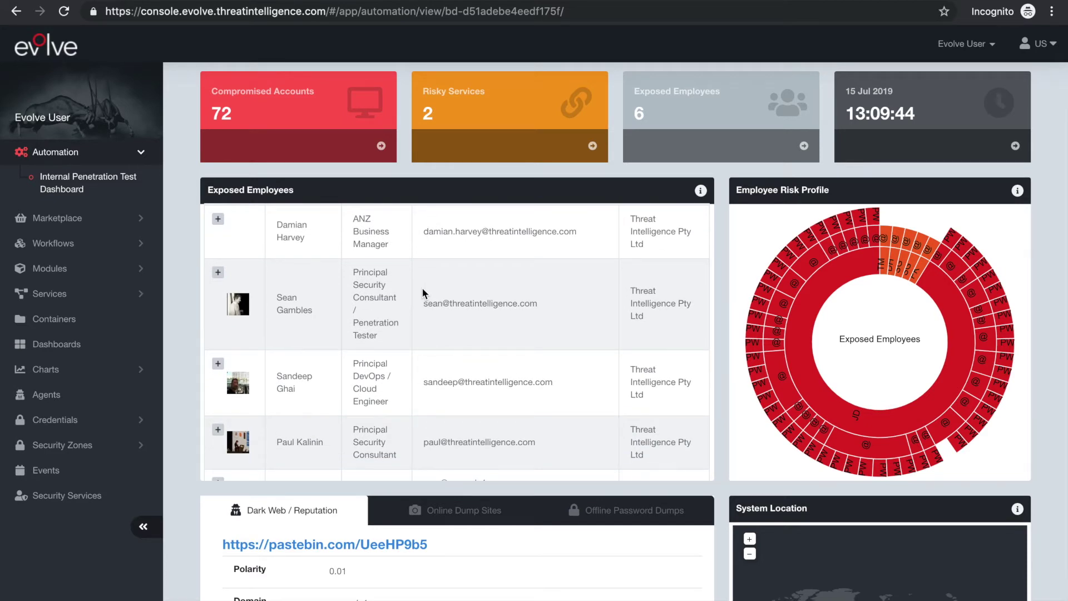
mouse_move(774, 360)
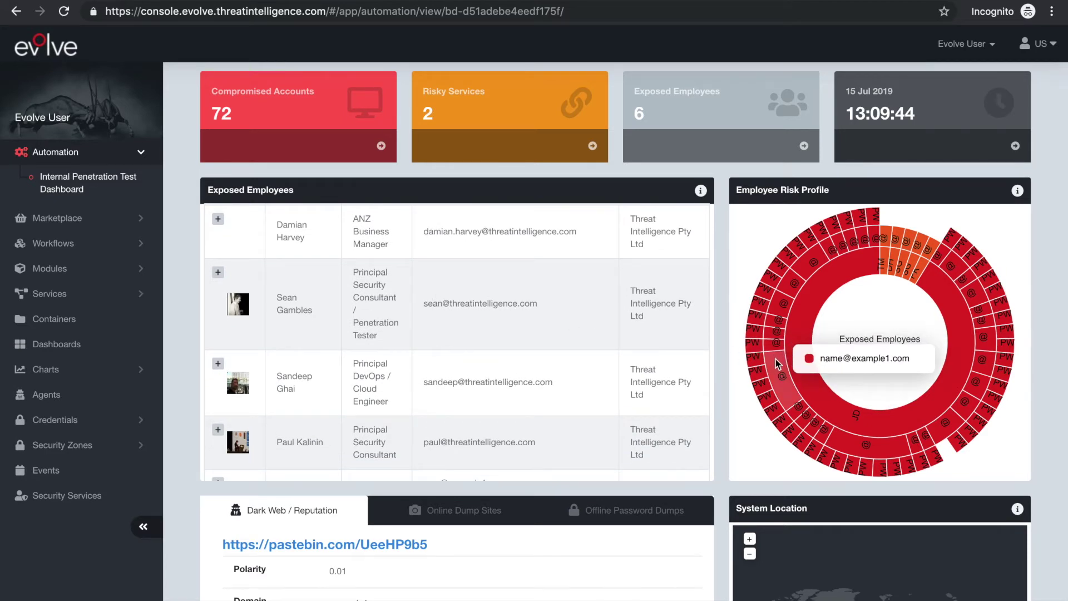
click(776, 359)
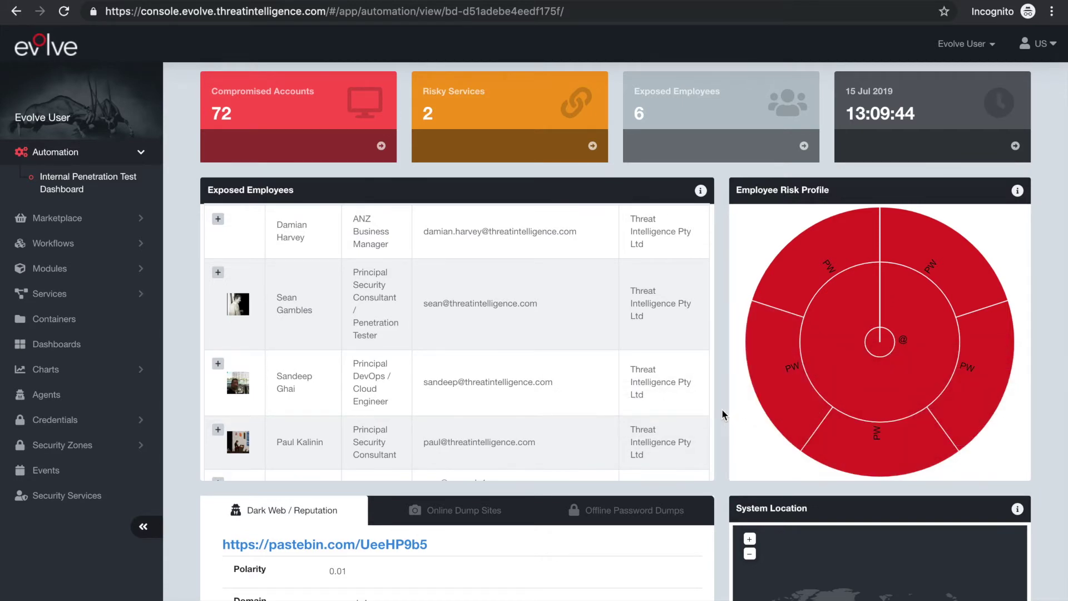
Review the dark web reputation findings, the online dump site results and the offline password dumps
scroll(723, 413, down, 6)
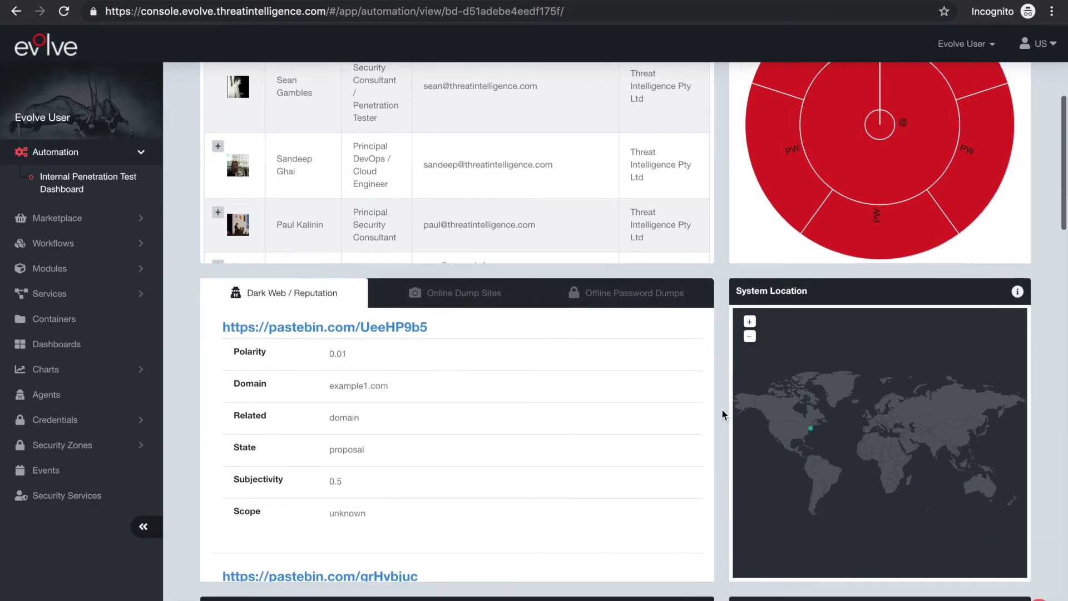
scroll(723, 412, down, 2)
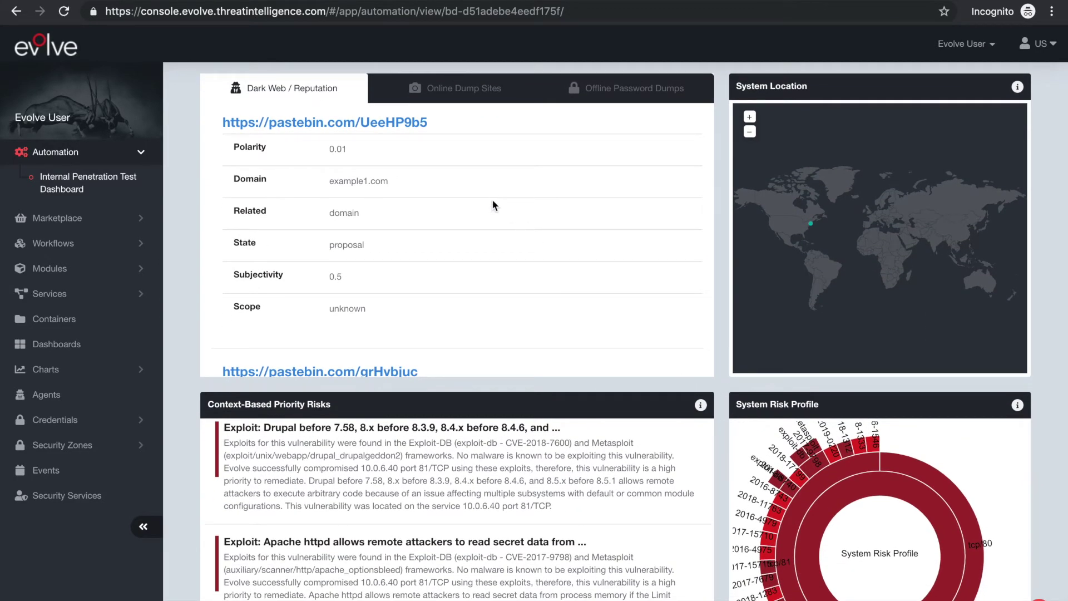
click(479, 93)
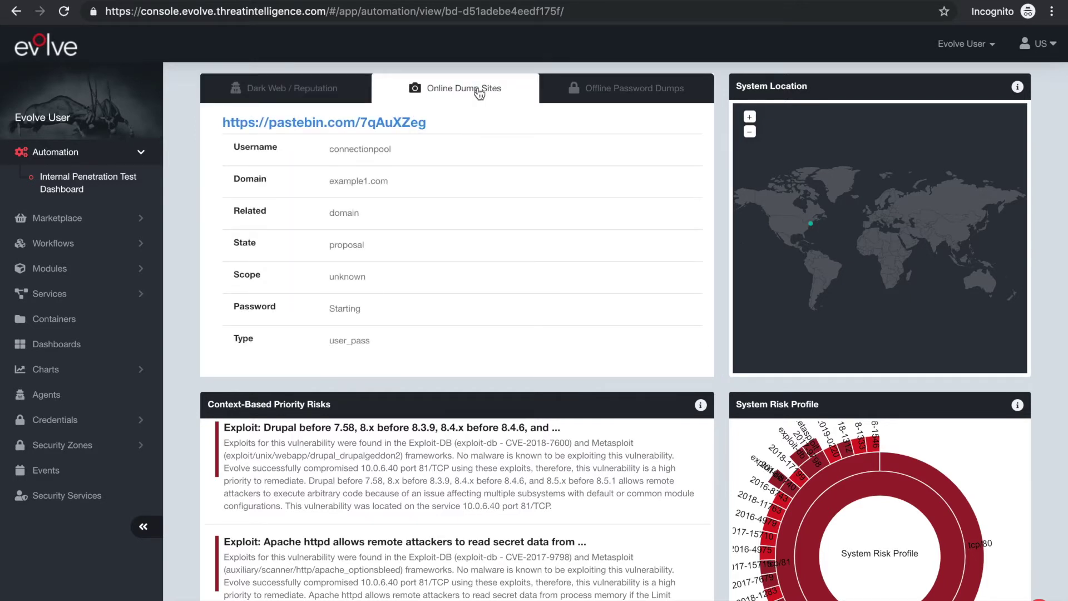
click(620, 92)
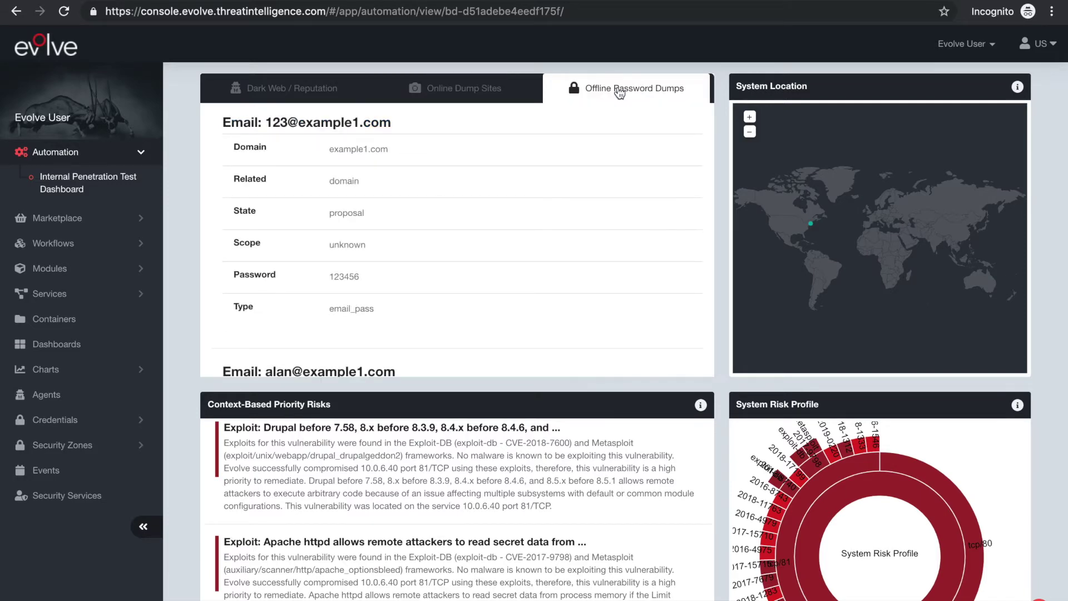
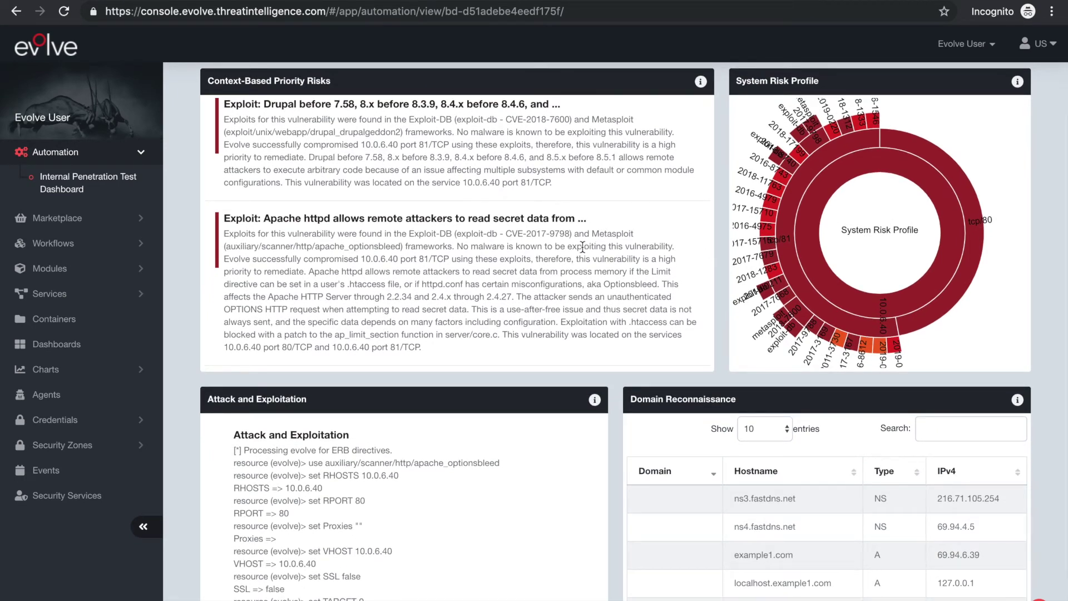
Read through the Context-Based Priority Risks and drill into the System Risk Profile chart down to vulnerability 2018-7600
scroll(582, 247, down, 4)
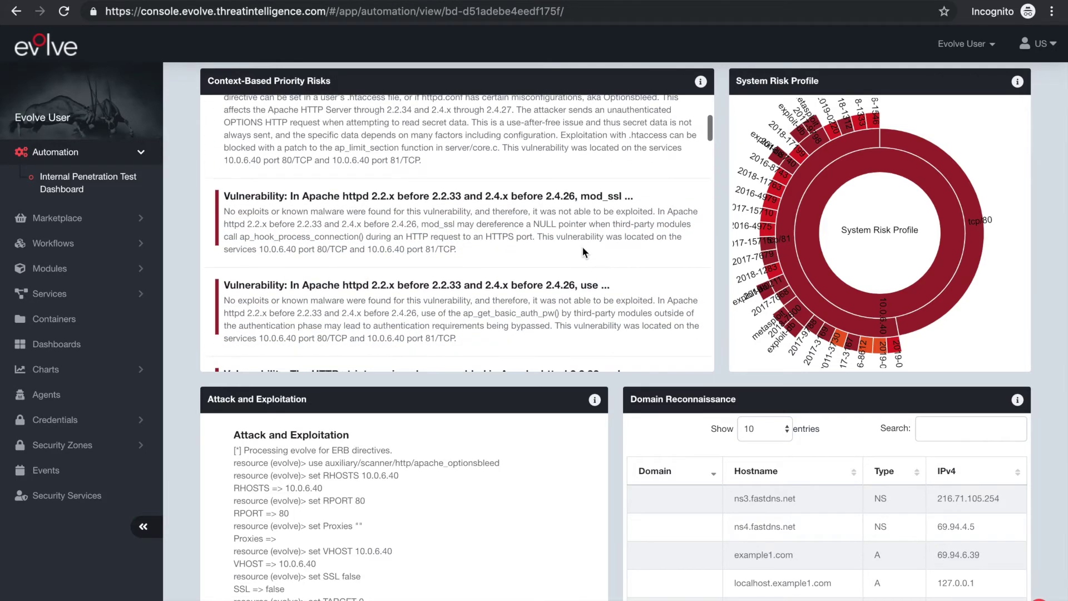
scroll(582, 246, up, 2)
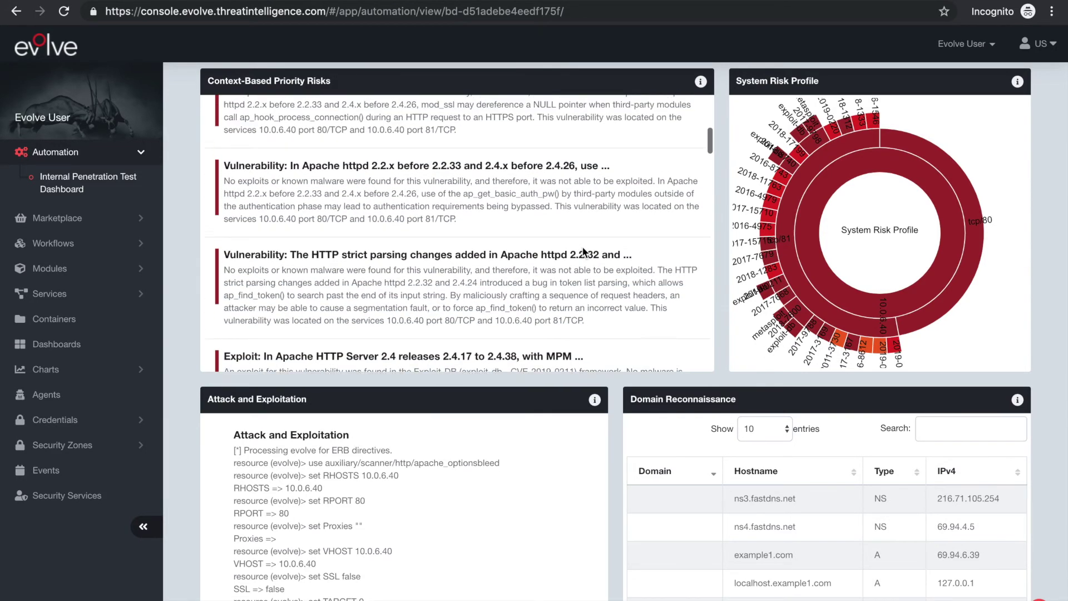
scroll(582, 251, up, 4)
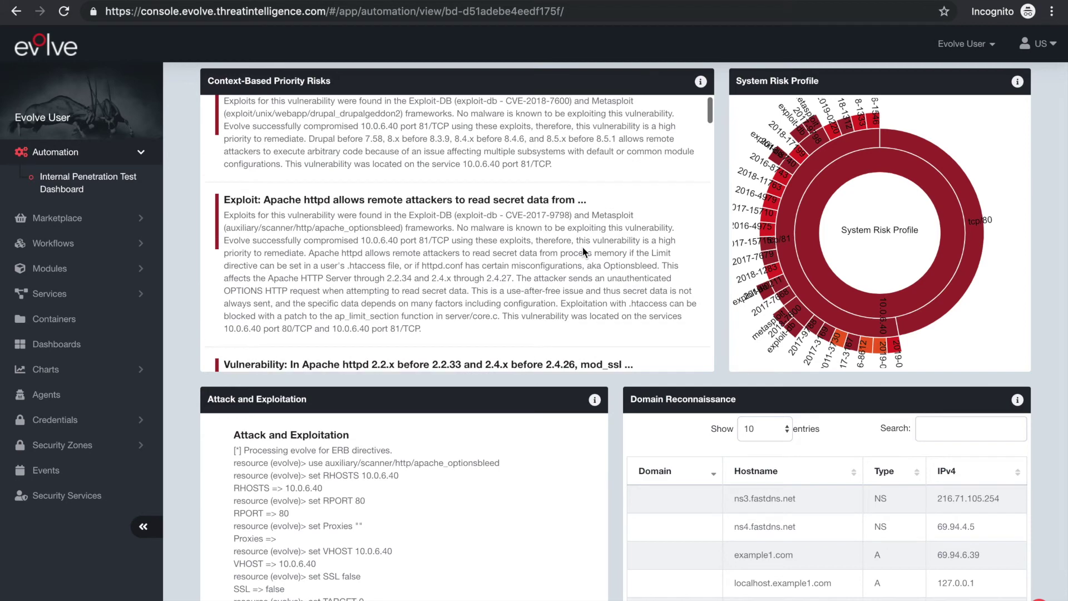
mouse_move(794, 268)
click(793, 265)
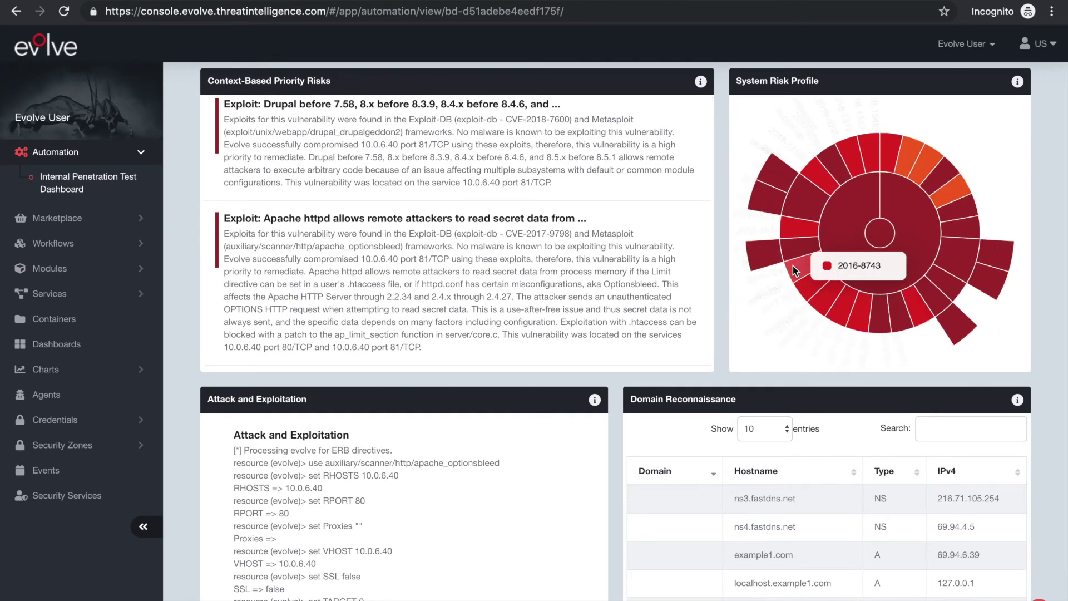
click(951, 267)
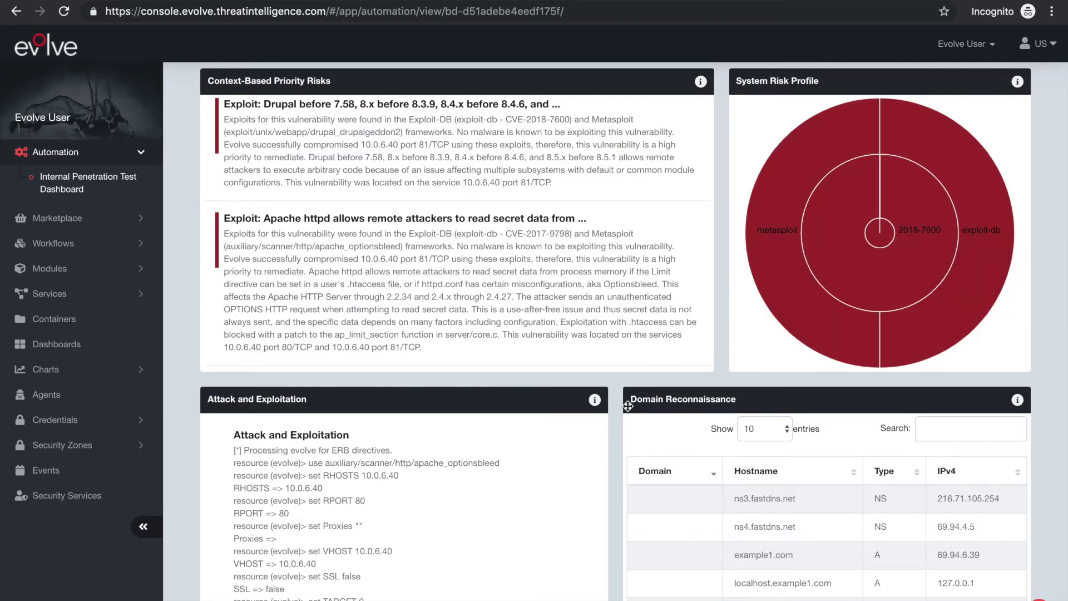
Review the Attack and Exploitation output and the Firewall Holes, Administrative Services and Exposed Services tables
scroll(618, 416, down, 5)
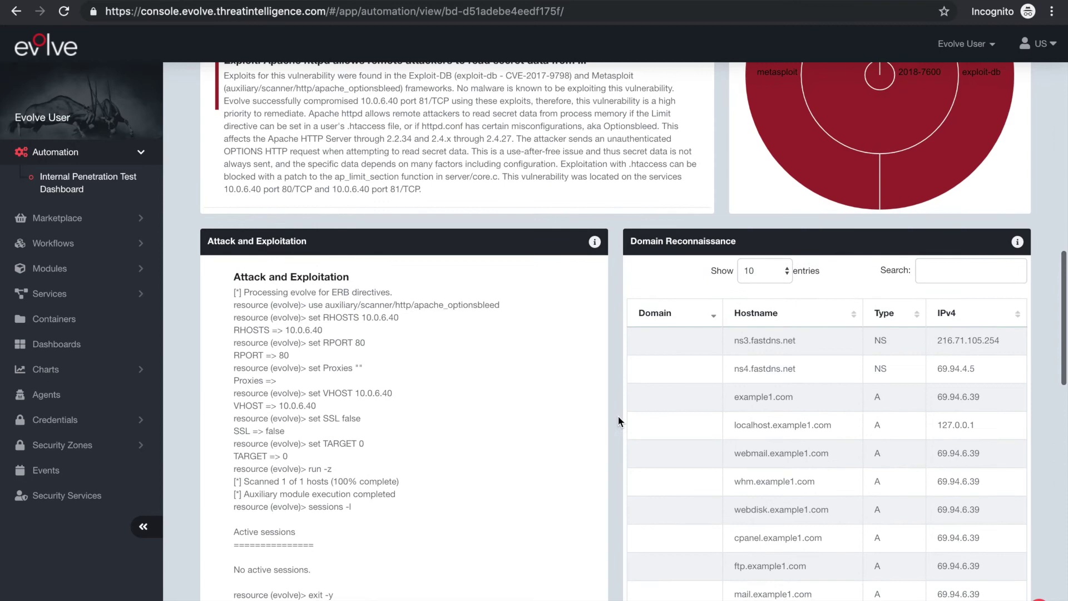
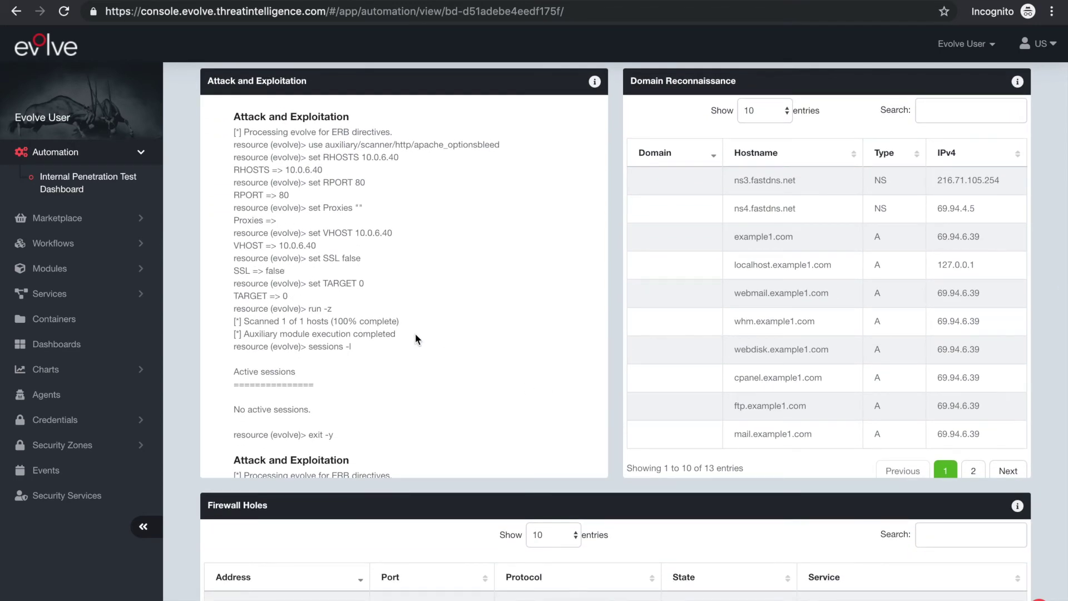
scroll(417, 339, down, 4)
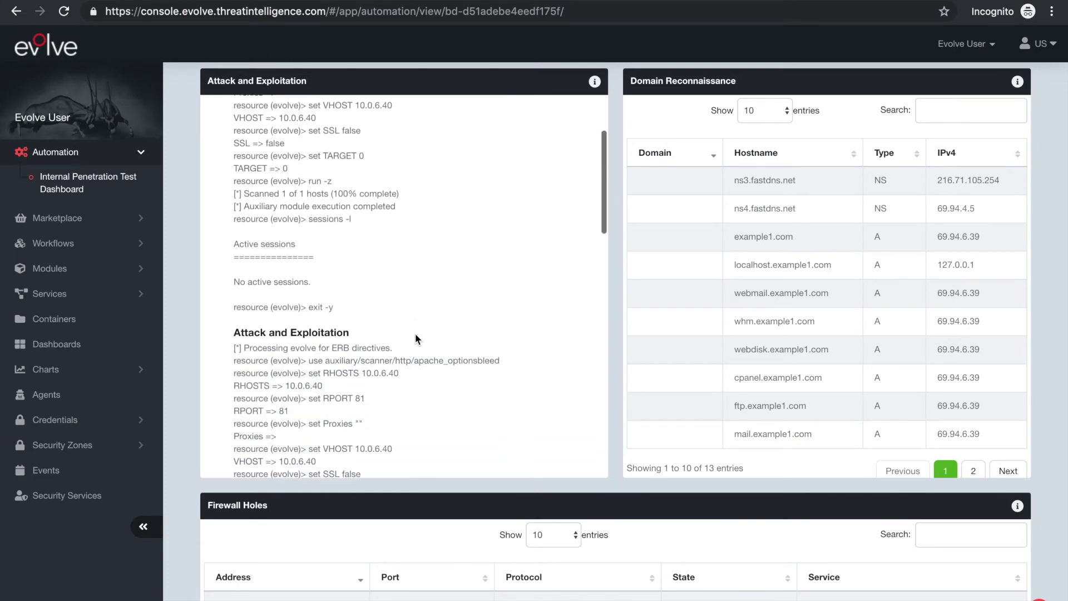
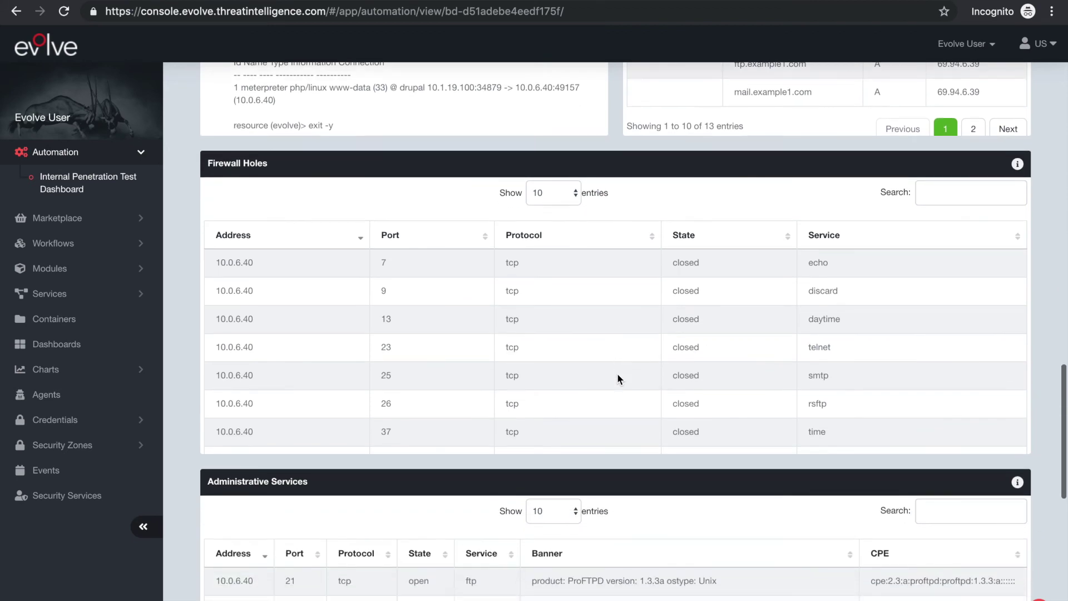
scroll(618, 376, down, 3)
scroll(619, 377, down, 3)
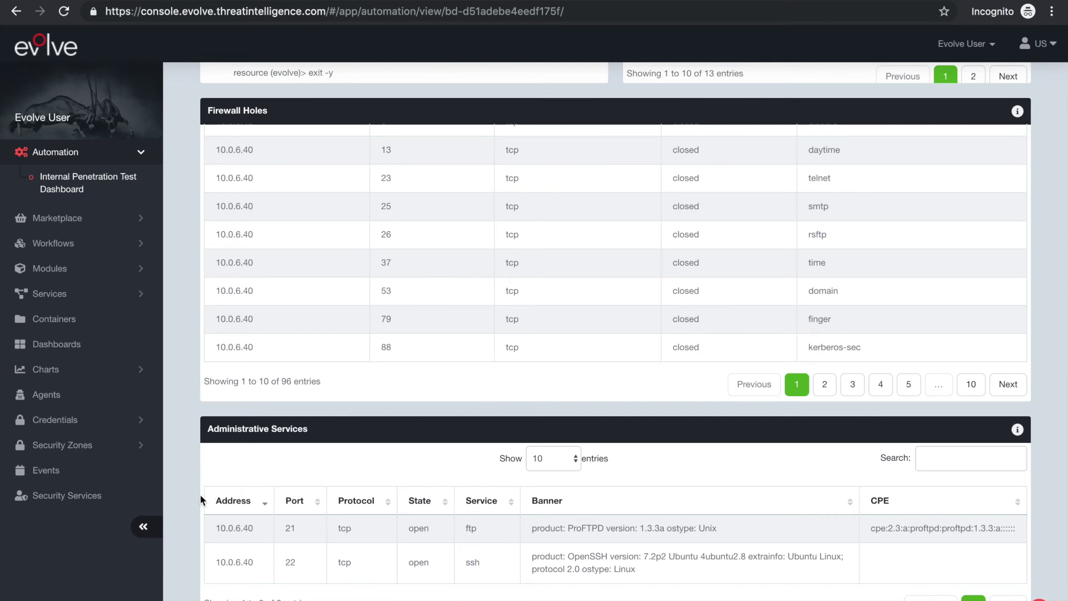
scroll(187, 499, down, 5)
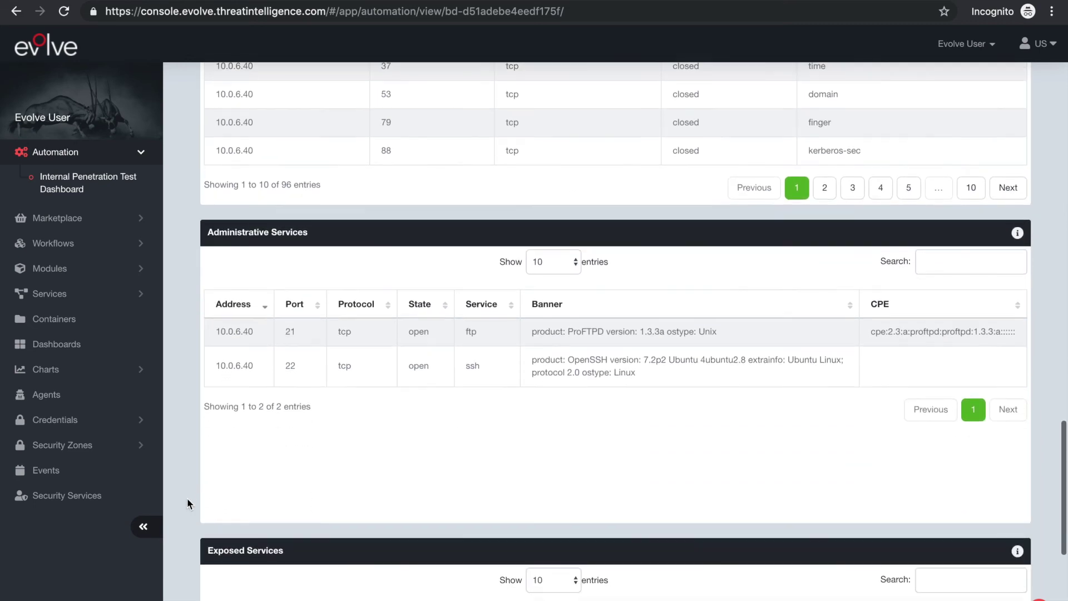
scroll(187, 498, down, 1)
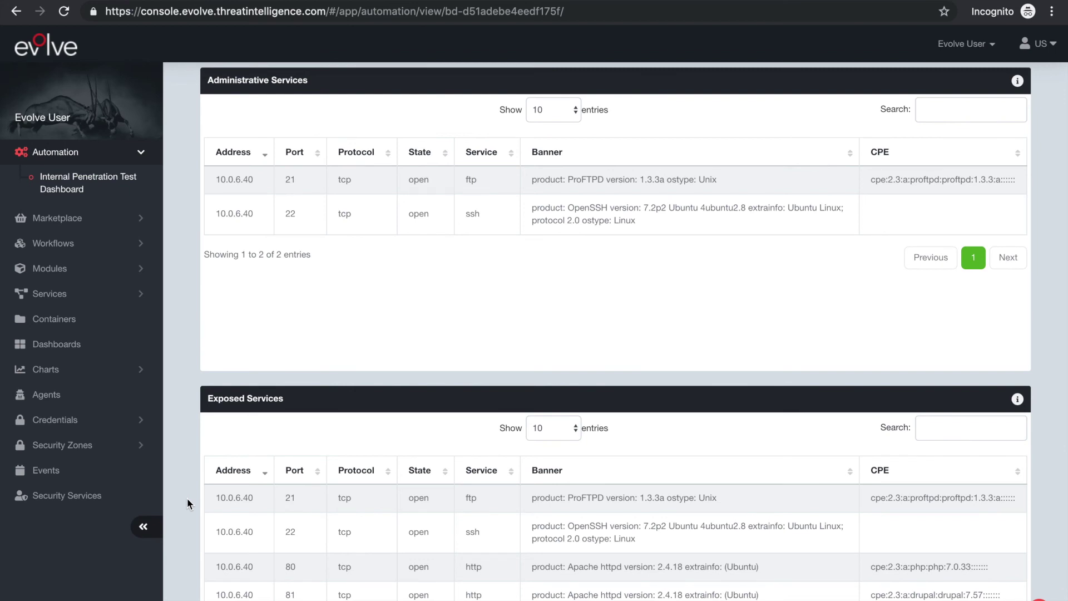
scroll(187, 498, down, 3)
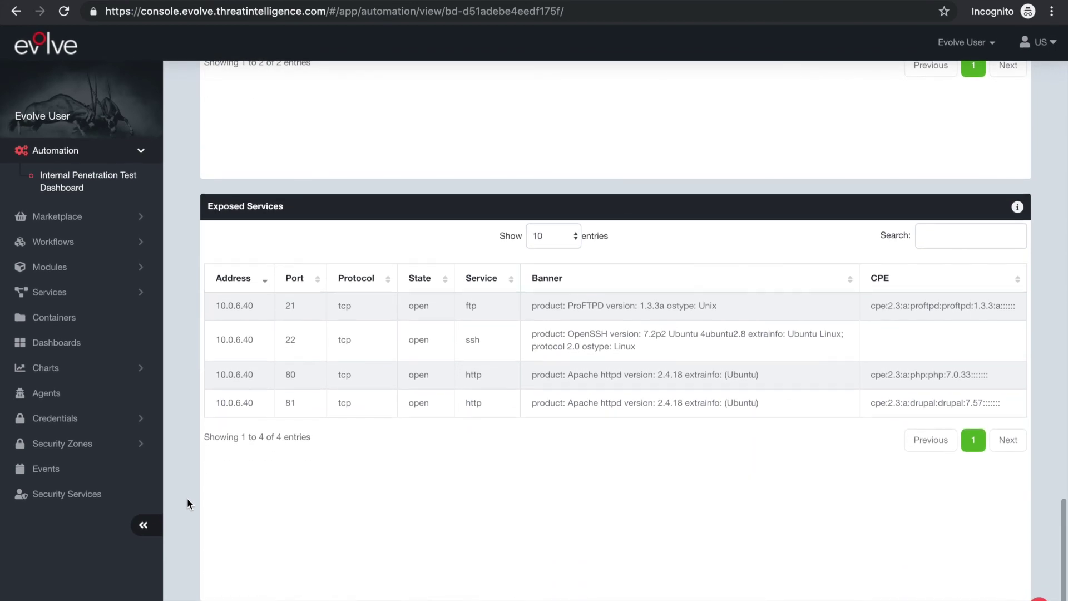